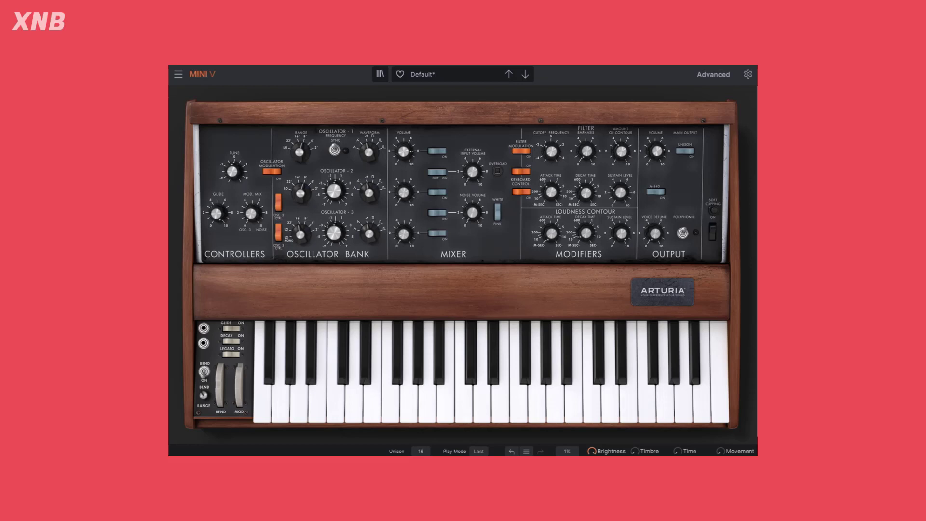
Load the 3 Osc Bass template preset.
{"action": "left_click", "coordinate": [452, 71]}
{"action": "mouse_move", "coordinate": [473, 207]}
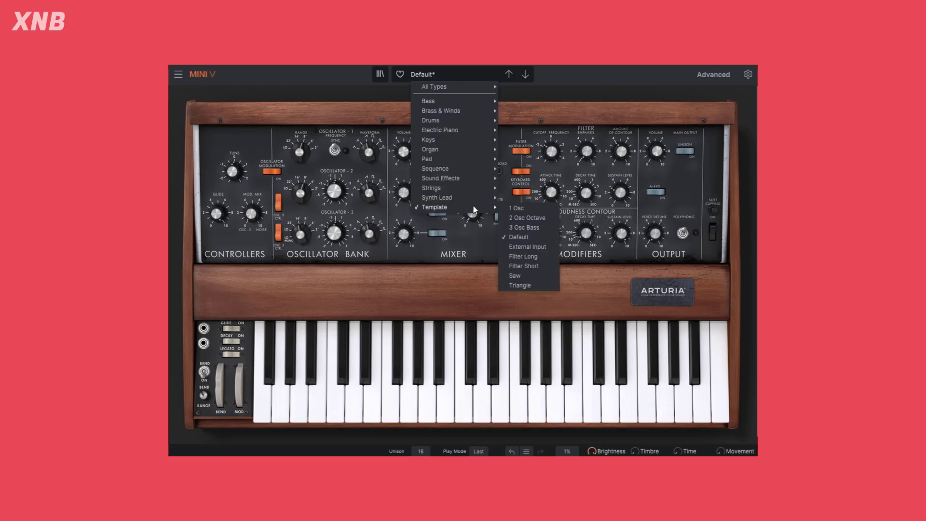
{"action": "left_click", "coordinate": [526, 230]}
Load the Default template preset and switch off the modulation matrix in the advanced view, closing that view.
{"action": "left_click", "coordinate": [478, 75]}
{"action": "mouse_move", "coordinate": [451, 209]}
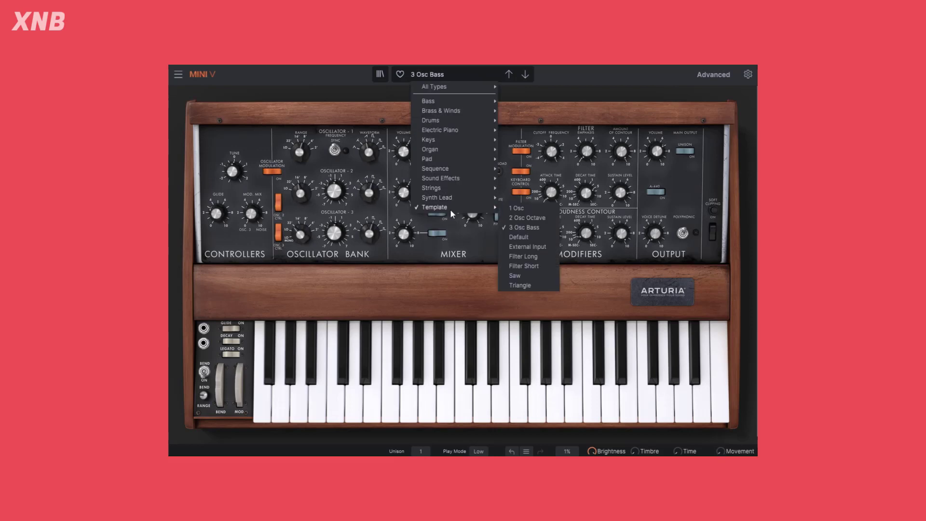
{"action": "left_click", "coordinate": [531, 236]}
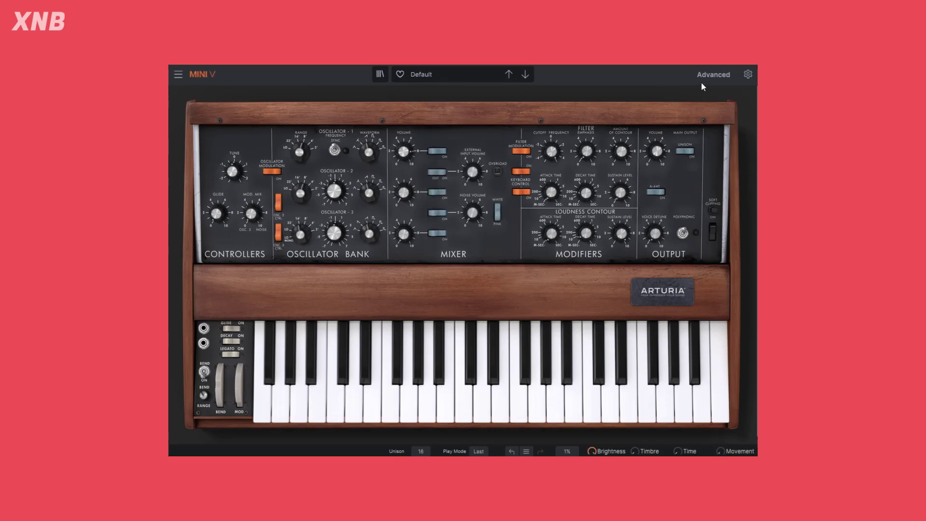
{"action": "left_click", "coordinate": [705, 76]}
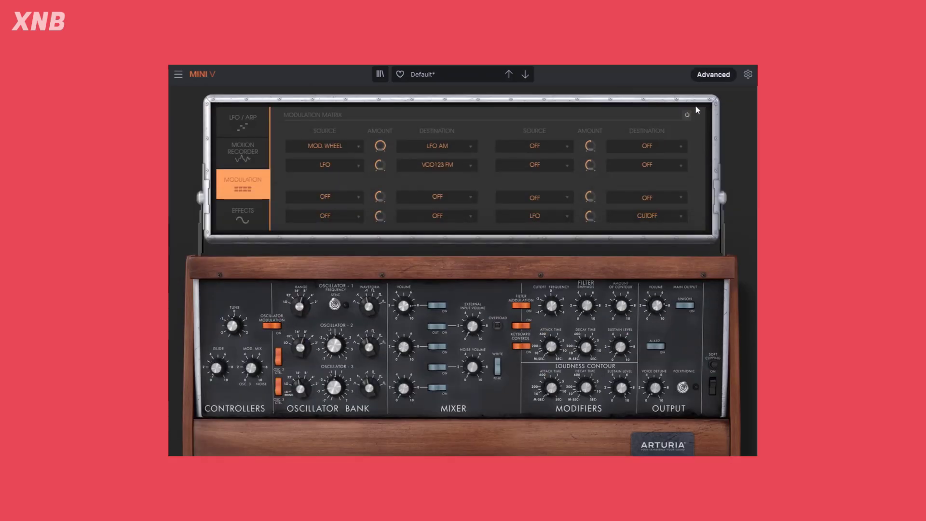
{"action": "left_click", "coordinate": [703, 73]}
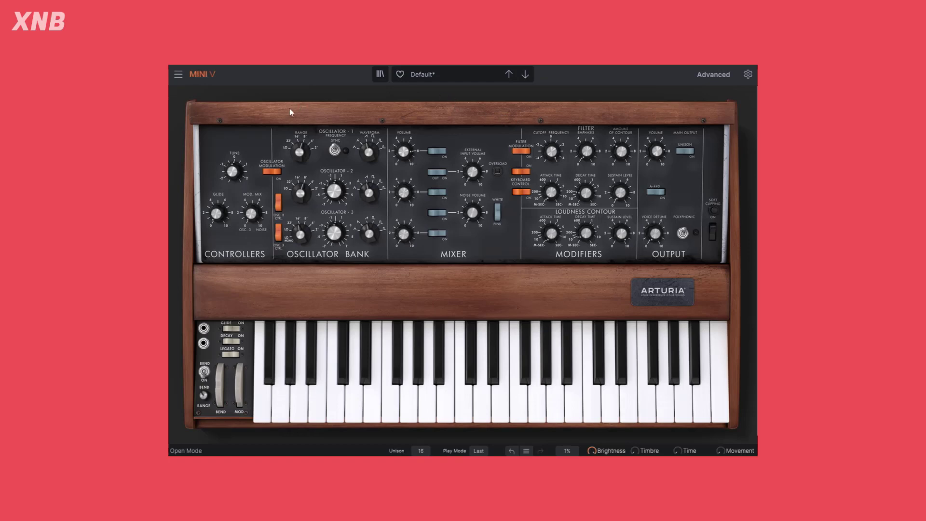
Try the Tune knob at about 2.16 and -2.83 semitones, resetting it to 0.00 semitones.
{"action": "mouse_move", "coordinate": [230, 177]}
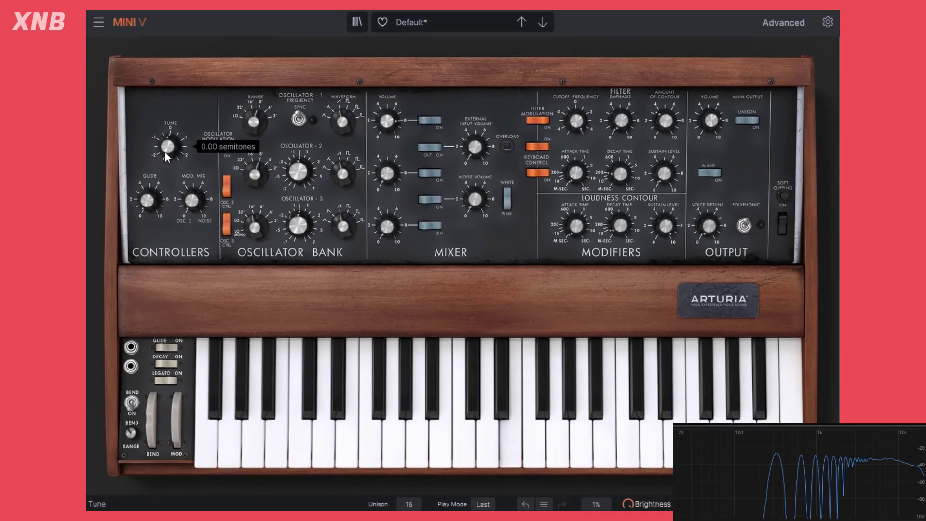
{"action": "left_click_drag", "start_coordinate": [230, 175], "coordinate": [230, 184]}
{"action": "mouse_move", "coordinate": [168, 147]}
{"action": "left_mouse_down"}
{"action": "mouse_move", "coordinate": [168, 134]}
{"action": "mouse_move", "coordinate": [172, 150]}
{"action": "left_mouse_up"}
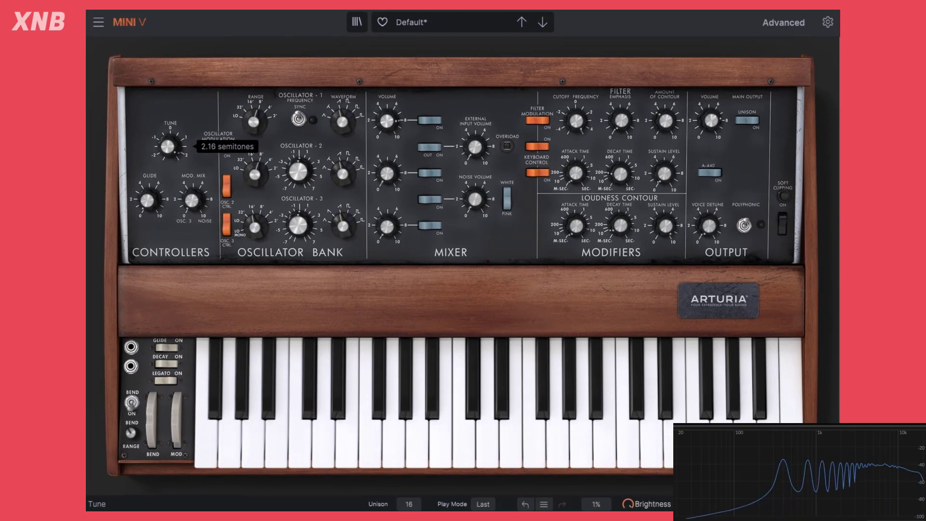
{"action": "left_click_drag", "start_coordinate": [172, 150], "coordinate": [172, 146]}
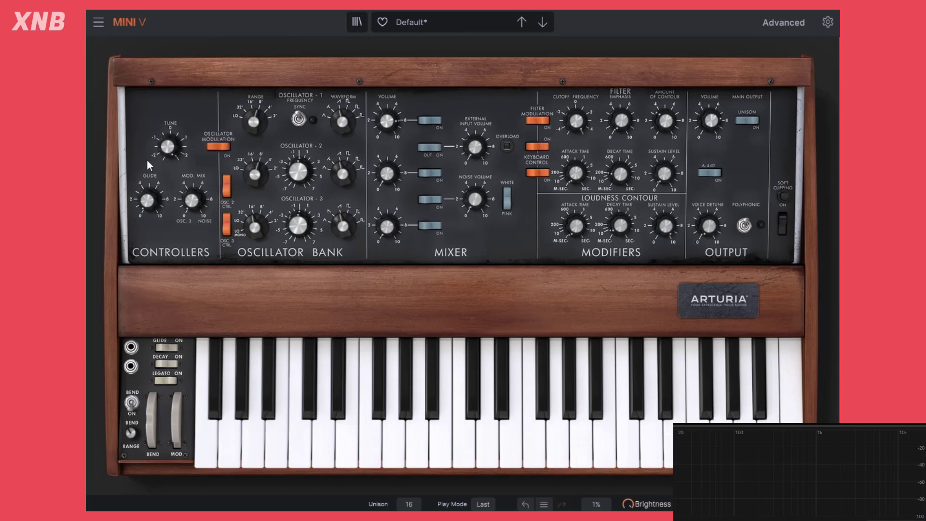
{"action": "double_click", "coordinate": [168, 146]}
{"action": "mouse_move", "coordinate": [172, 148]}
{"action": "left_mouse_down"}
{"action": "mouse_move", "coordinate": [172, 140]}
{"action": "mouse_move", "coordinate": [172, 157]}
{"action": "left_mouse_up"}
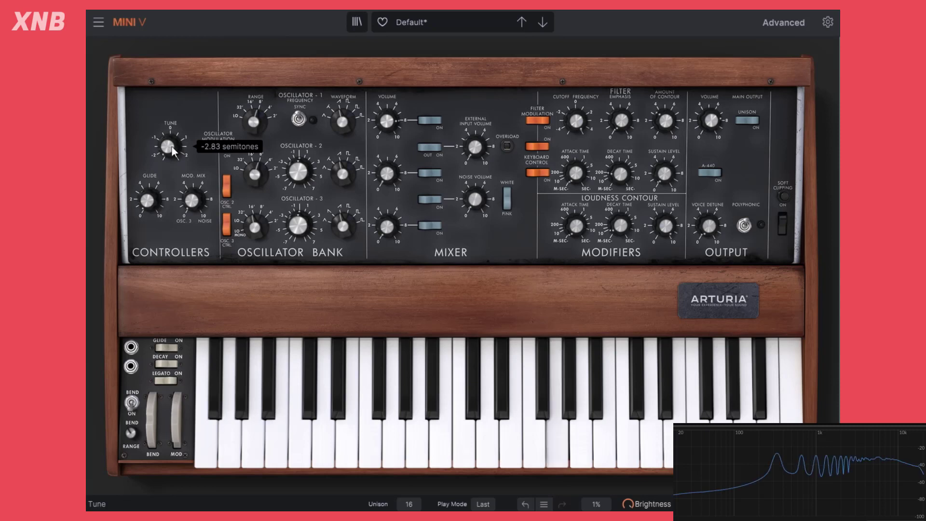
{"action": "double_click", "coordinate": [172, 147]}
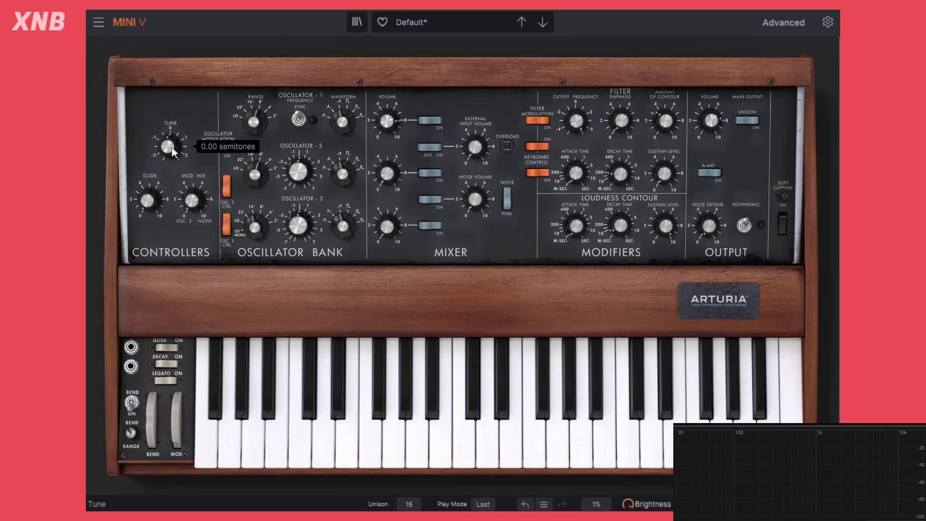
Raise the Glide knob in the Controllers section to 10.00.
{"action": "left_click", "coordinate": [147, 207]}
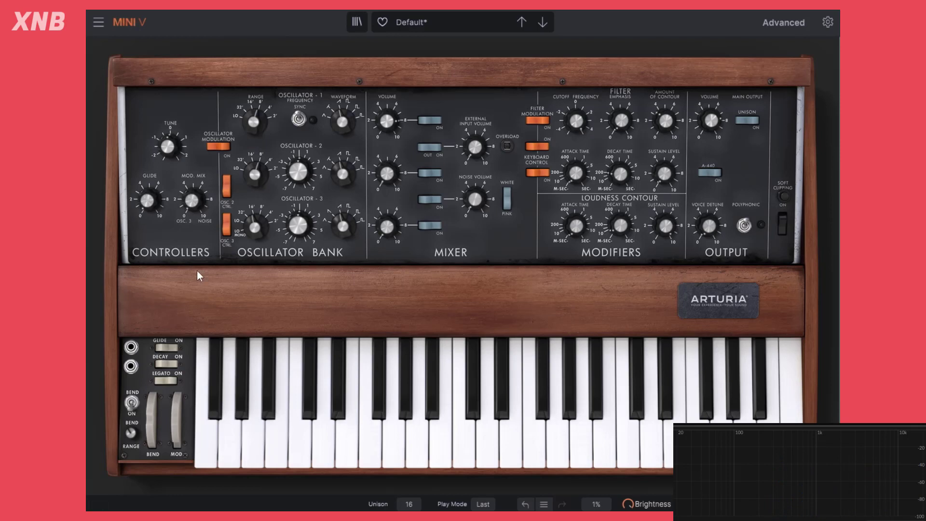
{"action": "mouse_move", "coordinate": [159, 201]}
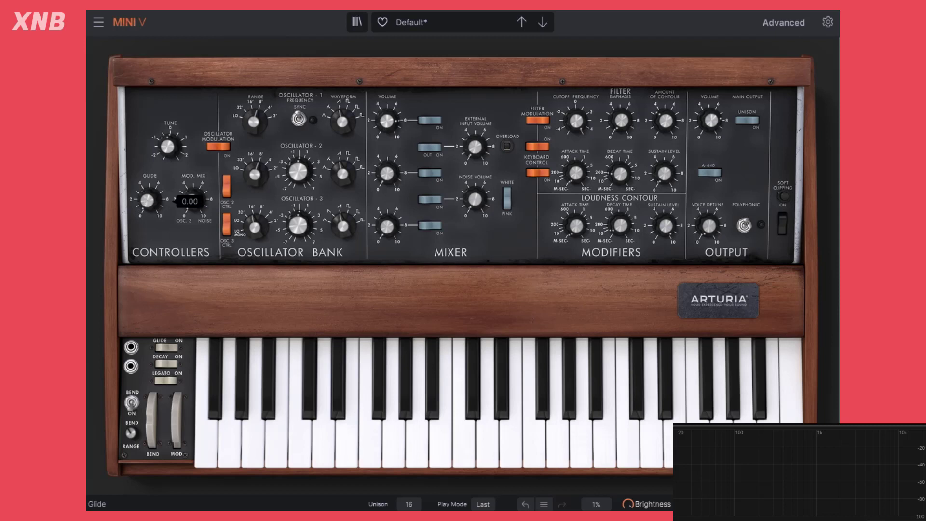
{"action": "left_click_drag", "start_coordinate": [148, 202], "coordinate": [148, 145]}
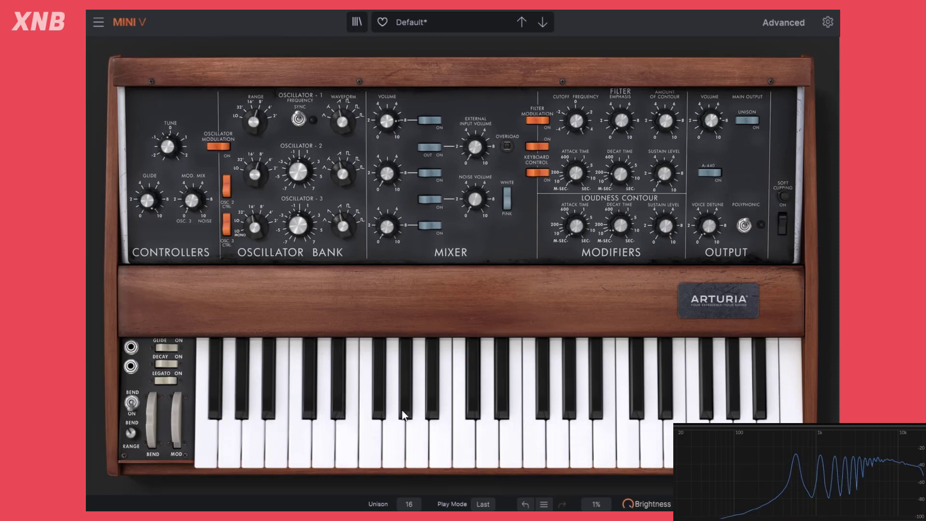
Set the filter cutoff frequency to about 3004 Hz and turn the Glide amount down.
{"action": "left_click_drag", "start_coordinate": [577, 121], "coordinate": [579, 127]}
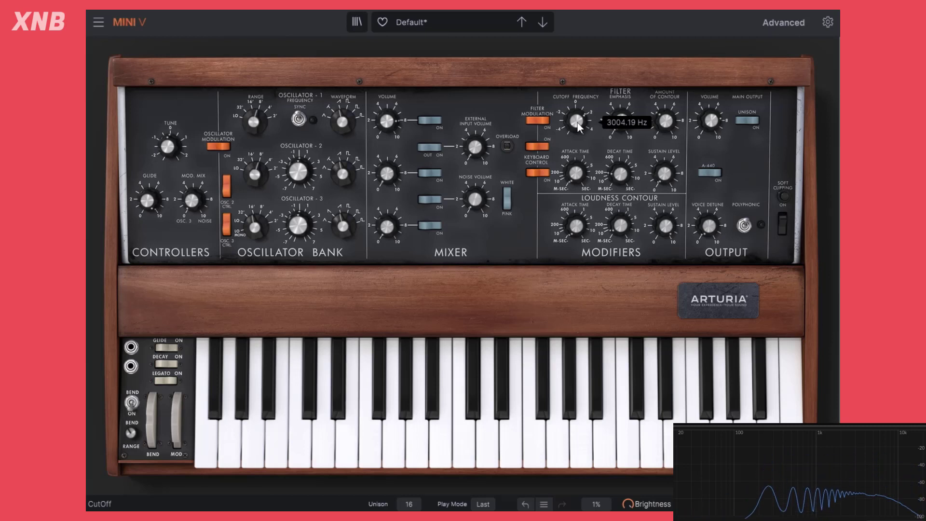
{"action": "mouse_move", "coordinate": [152, 212]}
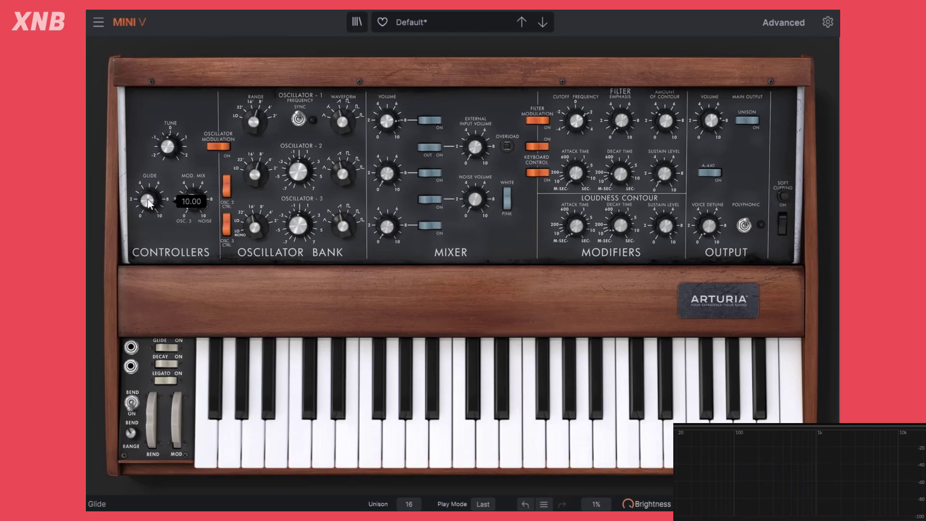
{"action": "left_click_drag", "start_coordinate": [147, 199], "coordinate": [148, 222]}
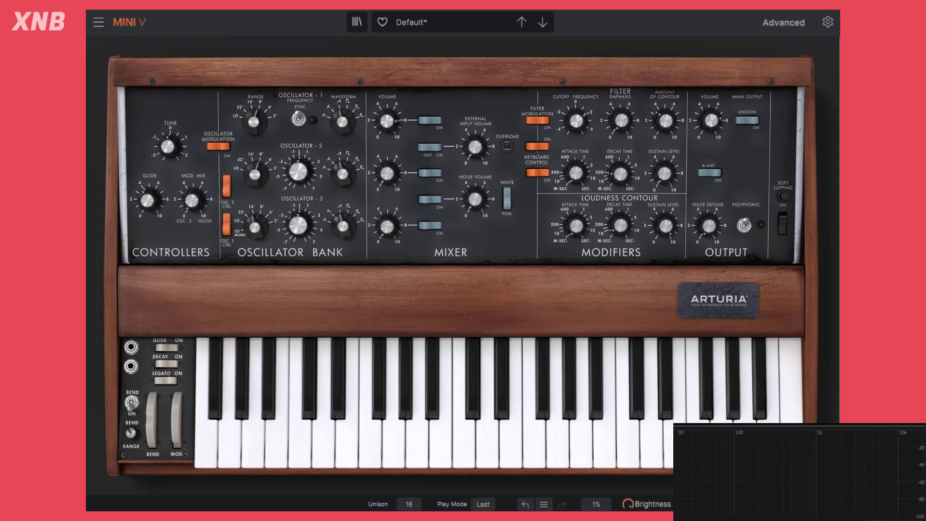
Set the Play Mode to Low and play notes in the upper range of the keyboard.
{"action": "left_click", "coordinate": [483, 504]}
{"action": "left_click", "coordinate": [613, 456]}
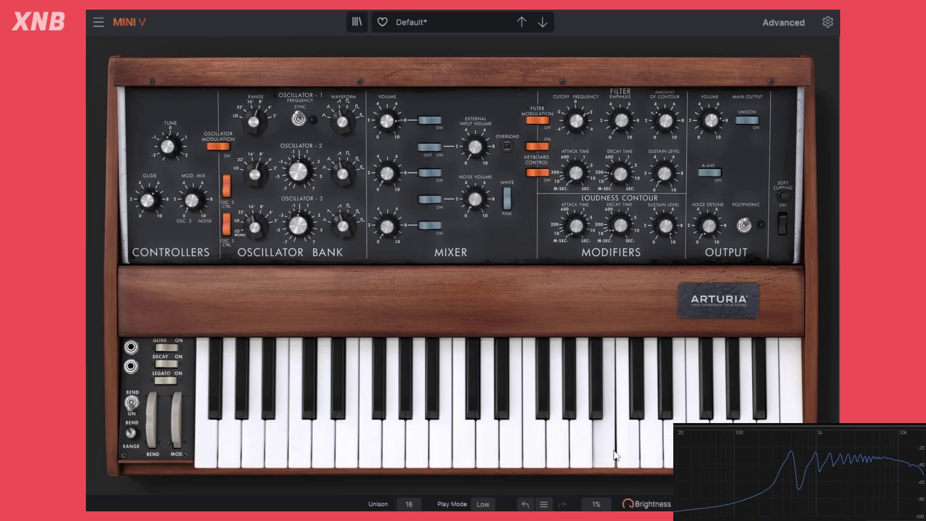
{"action": "left_click", "coordinate": [615, 451]}
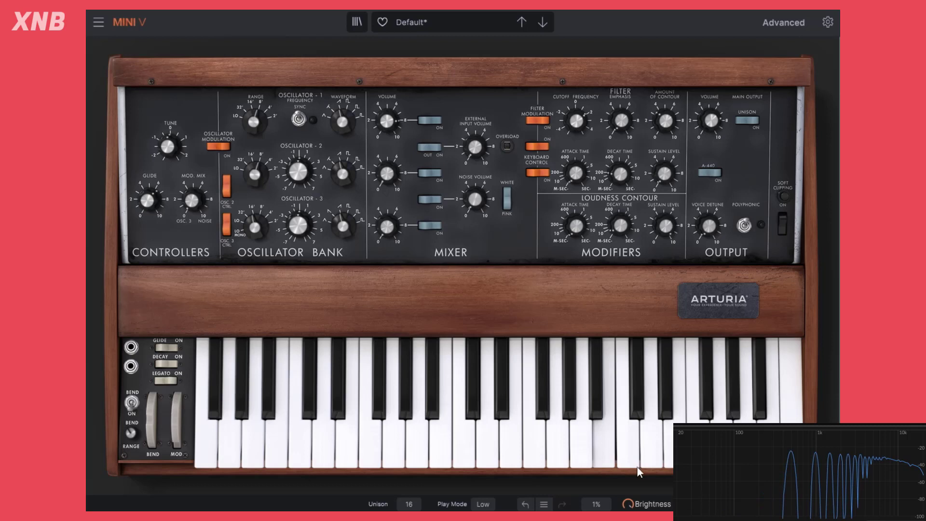
{"action": "left_click", "coordinate": [622, 443]}
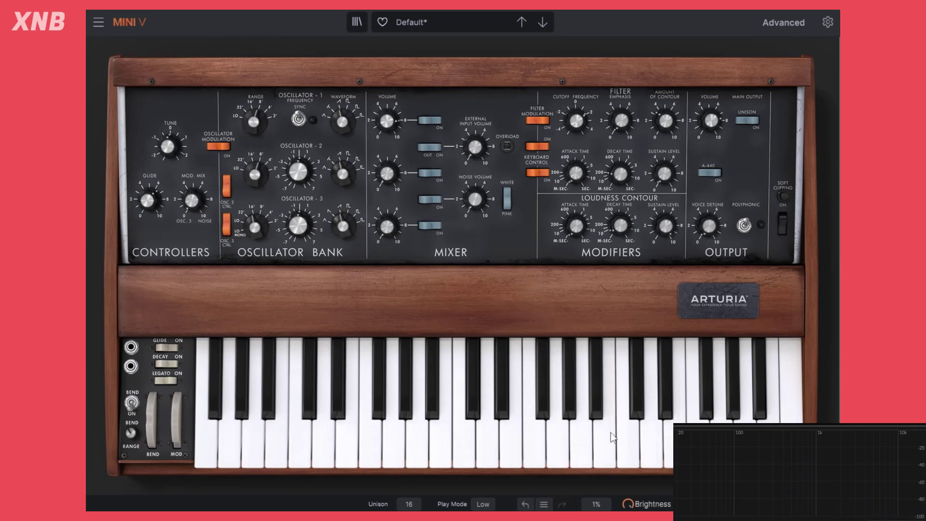
{"action": "left_click", "coordinate": [612, 436]}
Set the Play Mode to High and play notes in the lower half of the keyboard.
{"action": "mouse_move", "coordinate": [151, 198]}
{"action": "left_click", "coordinate": [341, 467]}
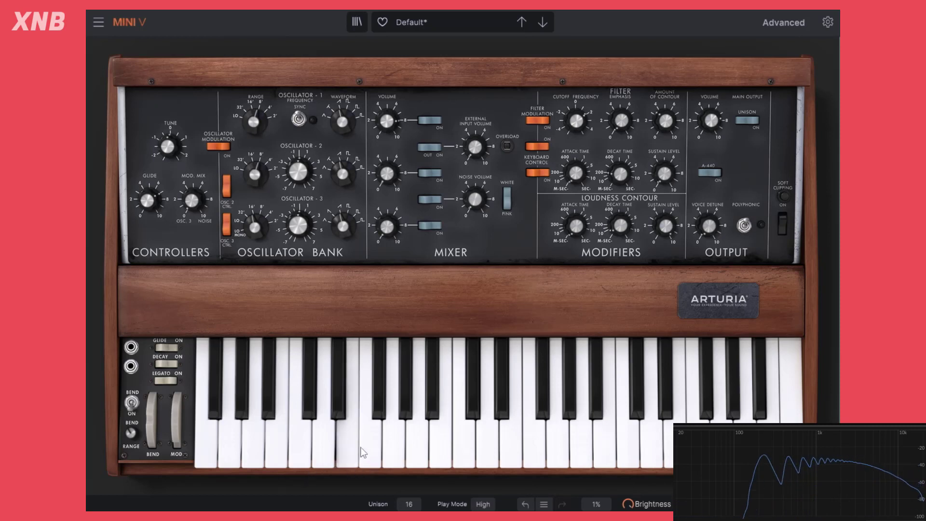
{"action": "left_click", "coordinate": [359, 453]}
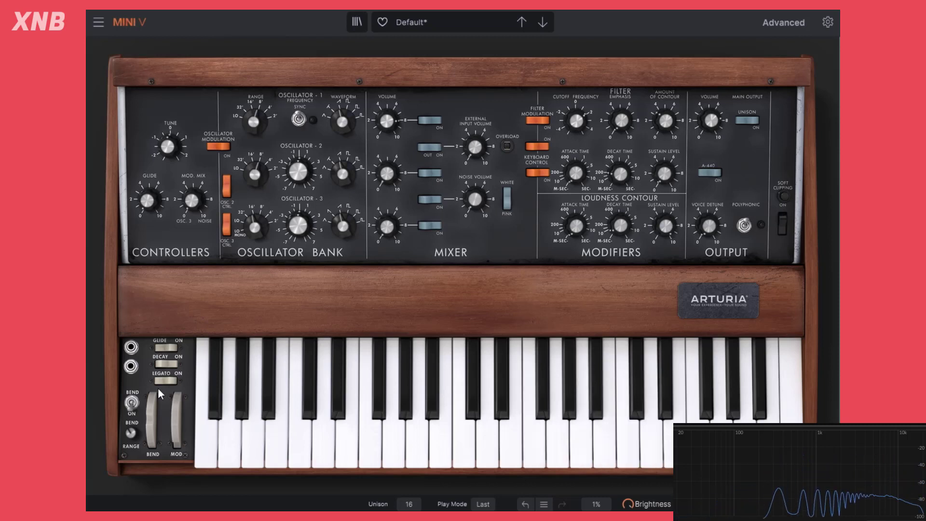
Raise the Mod wheel and check the filter's cutoff frequency, attack time and contour amount.
{"action": "left_click_drag", "start_coordinate": [173, 446], "coordinate": [169, 414]}
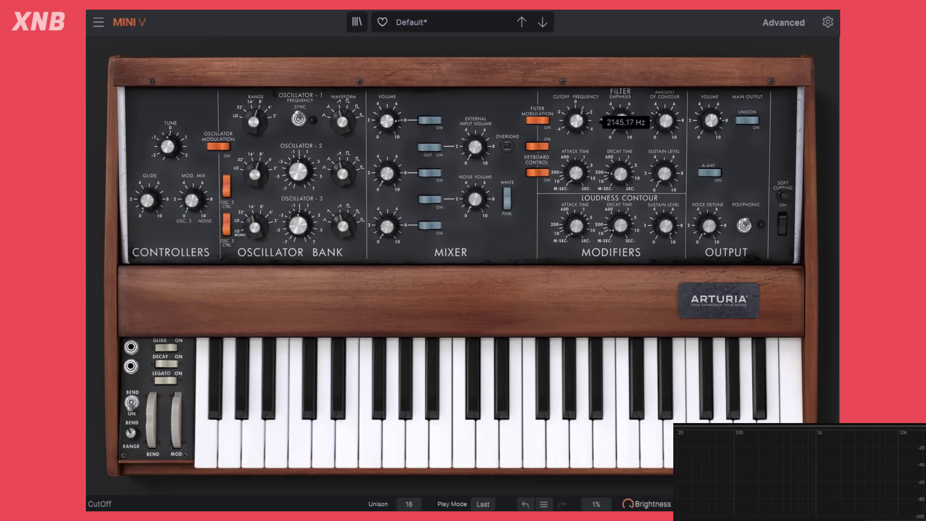
{"action": "mouse_move", "coordinate": [572, 178]}
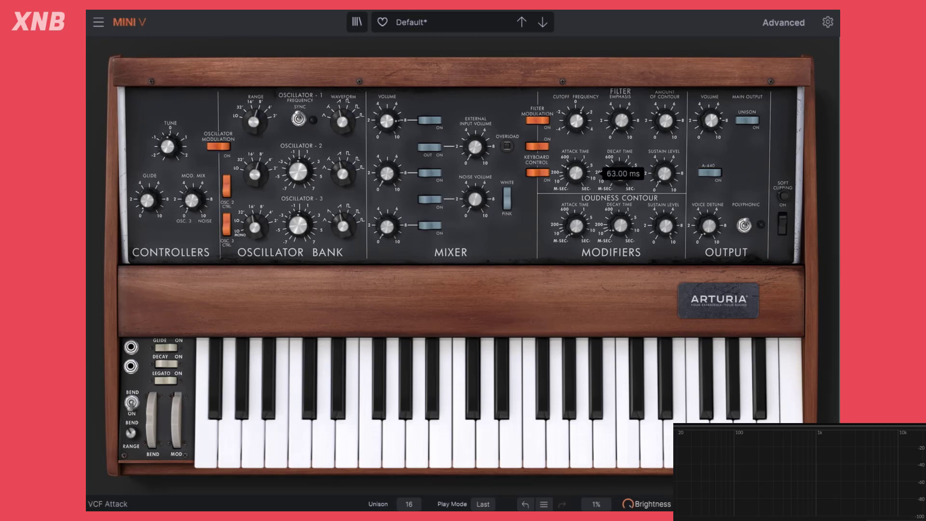
{"action": "mouse_move", "coordinate": [666, 121]}
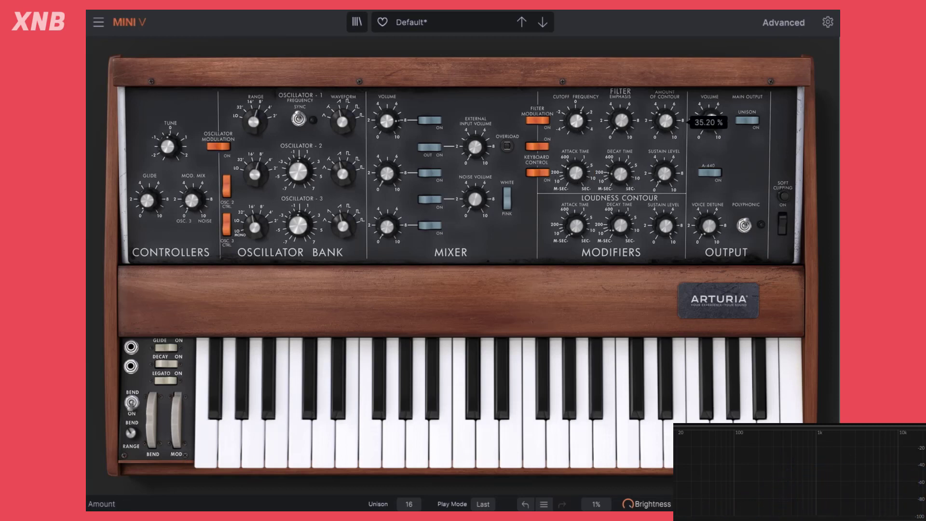
{"action": "mouse_move", "coordinate": [577, 126]}
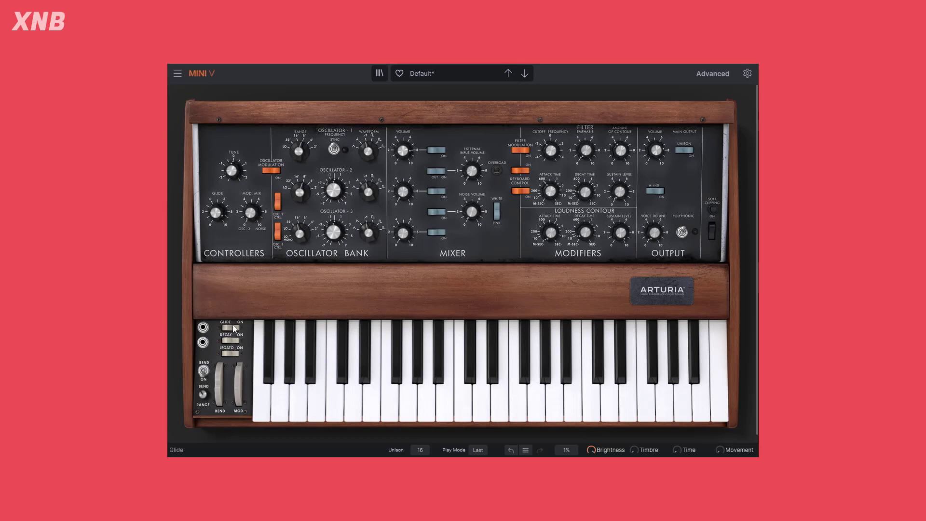
Adjust the Mod. Mix and Glide knobs in the Controllers section.
{"action": "left_click_drag", "start_coordinate": [251, 213], "coordinate": [220, 227]}
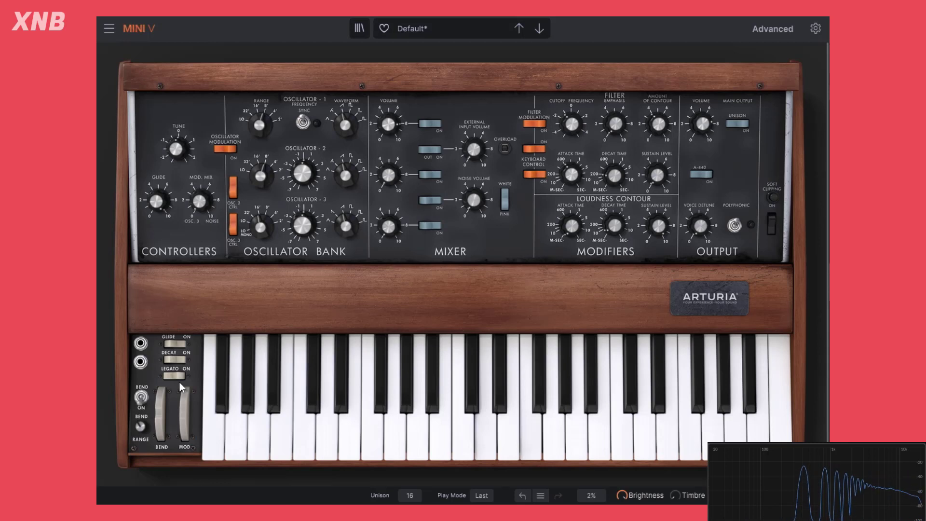
{"action": "left_click_drag", "start_coordinate": [164, 203], "coordinate": [140, 207]}
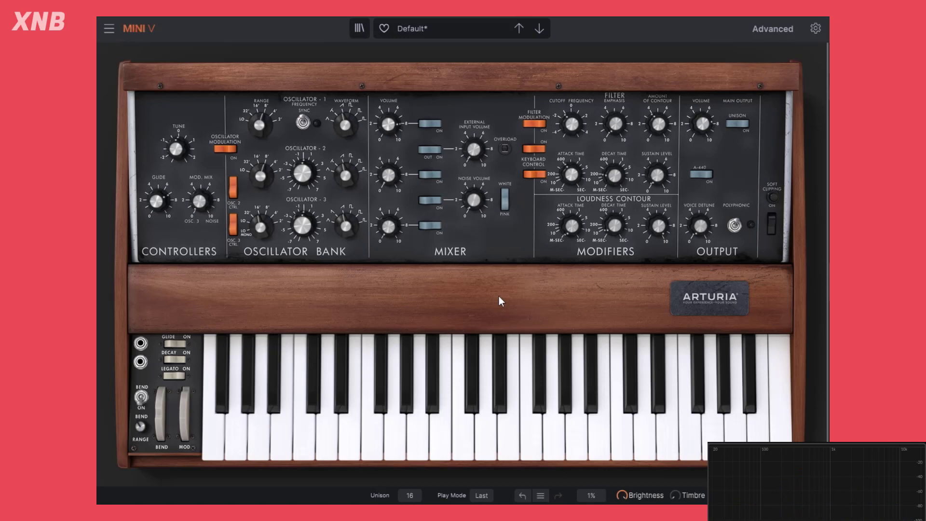
{"action": "mouse_move", "coordinate": [193, 415]}
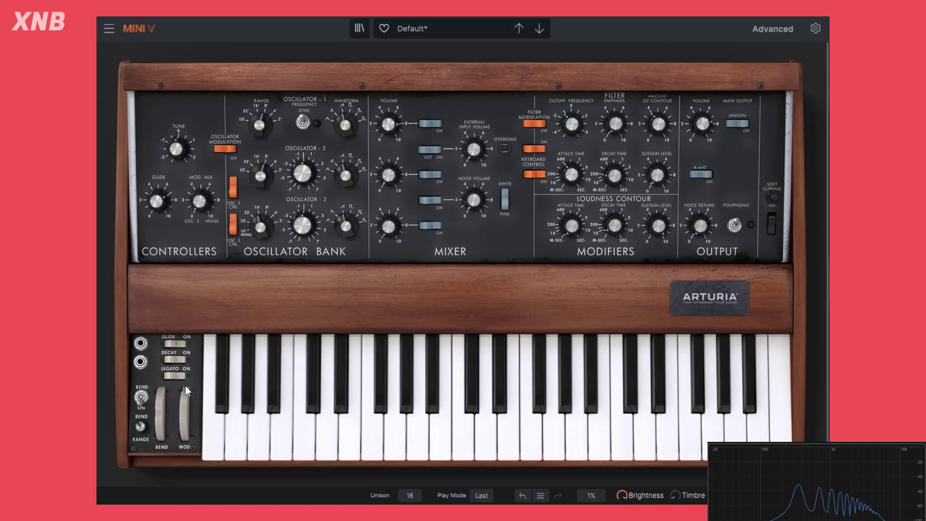
{"action": "left_click_drag", "start_coordinate": [147, 201], "coordinate": [147, 202]}
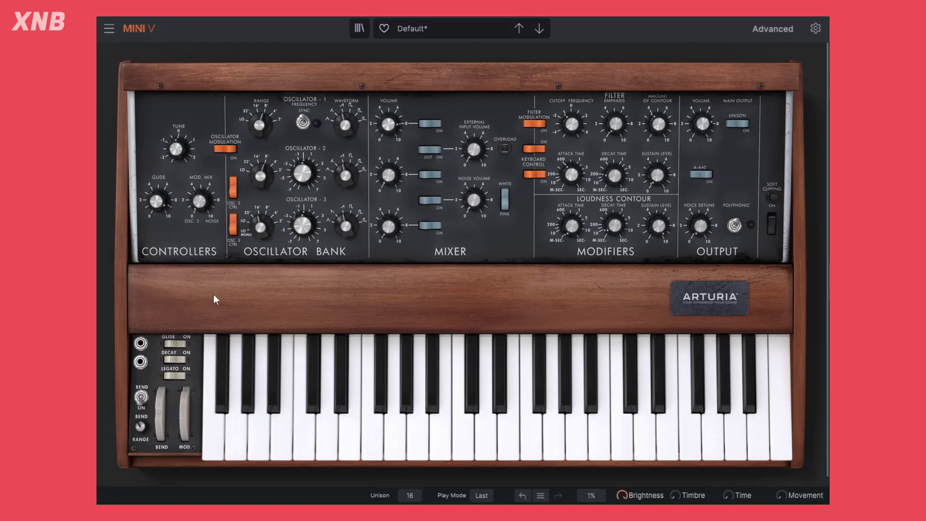
Reload the Default template preset to reset all synth settings.
{"action": "mouse_move", "coordinate": [166, 212]}
{"action": "left_click", "coordinate": [440, 34]}
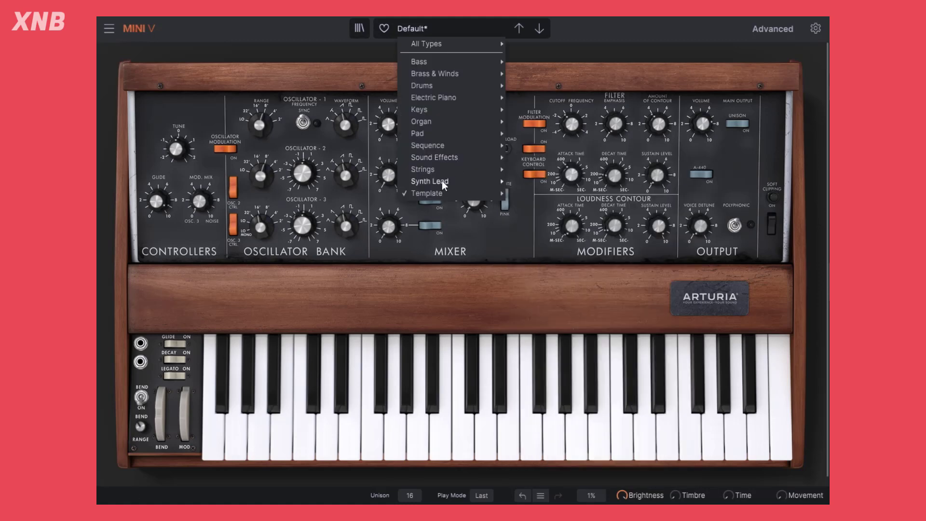
{"action": "mouse_move", "coordinate": [439, 194]}
{"action": "left_click", "coordinate": [534, 228]}
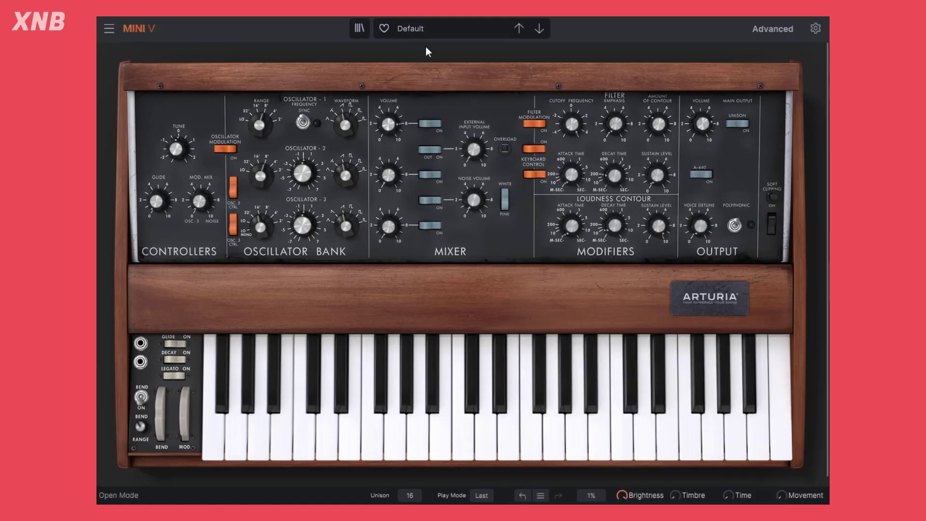
Turn off the modulation matrix in the advanced view and return to the main synth panel.
{"action": "left_click", "coordinate": [786, 30]}
{"action": "left_click", "coordinate": [740, 79]}
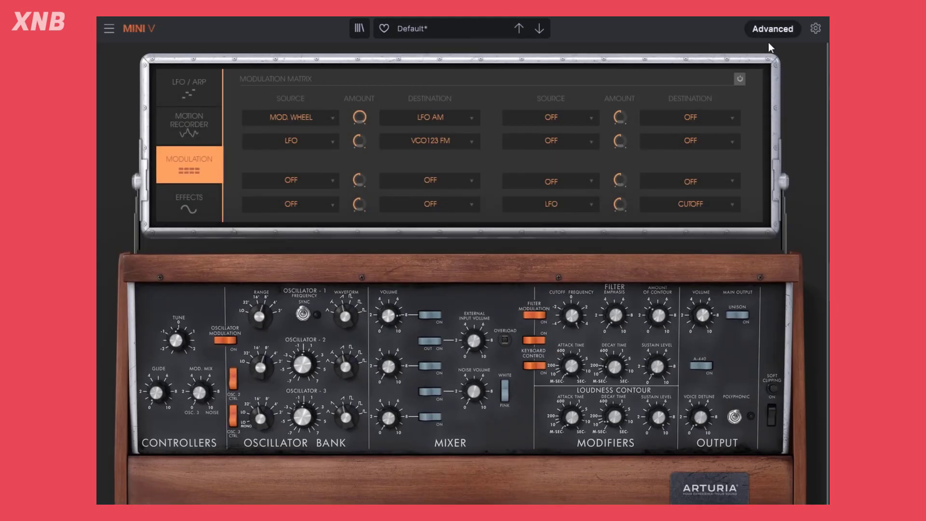
{"action": "left_click", "coordinate": [752, 30]}
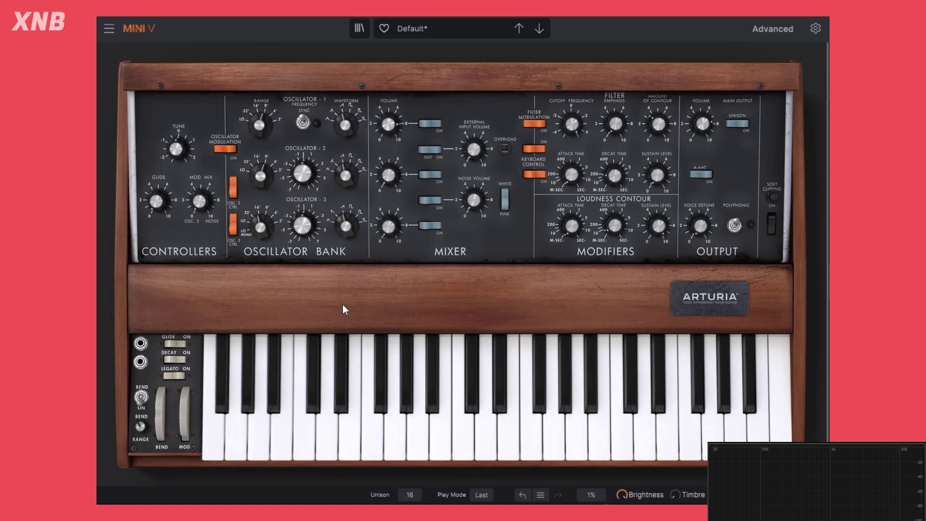
Lower the filter cutoff frequency and switch on Polyphonic mode in the Output section.
{"action": "left_click_drag", "start_coordinate": [555, 122], "coordinate": [560, 135]}
{"action": "left_click", "coordinate": [735, 225]}
{"action": "left_click", "coordinate": [736, 227]}
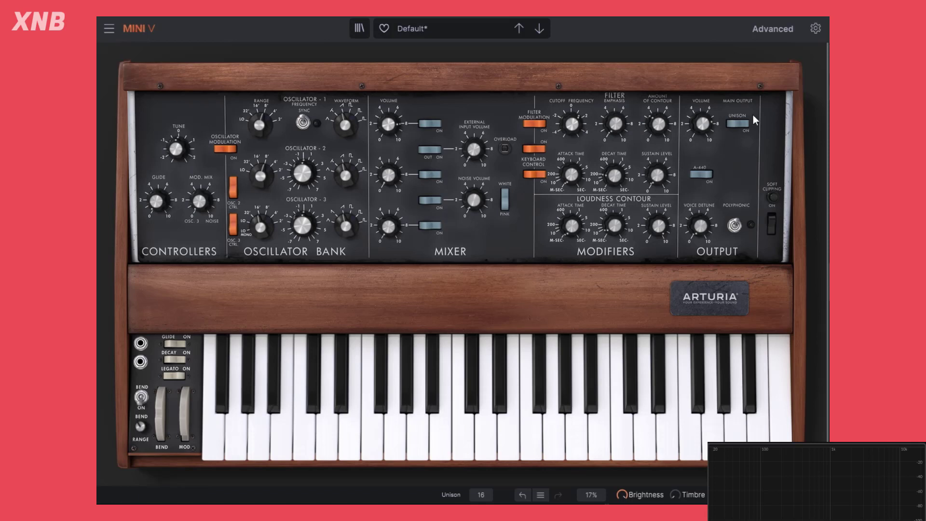
{"action": "mouse_move", "coordinate": [703, 127]}
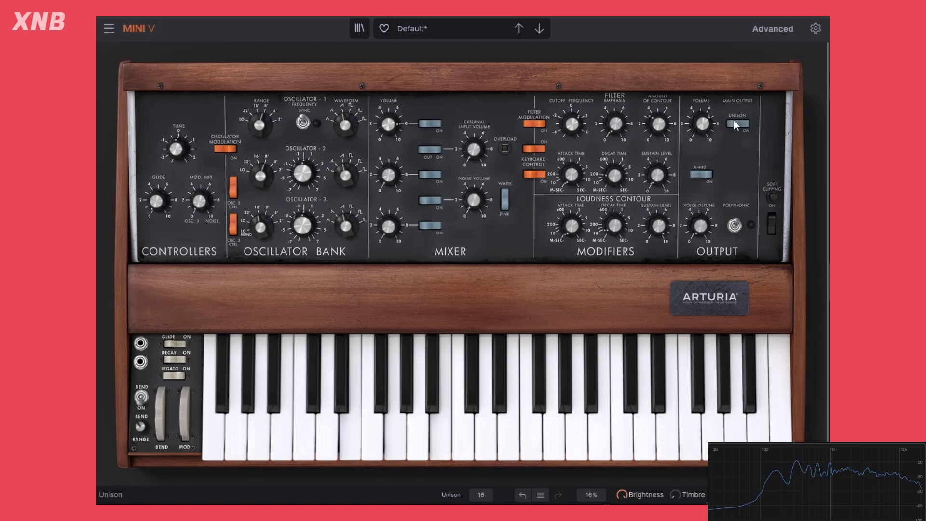
Play notes on the keyboard and compare the sound by switching Unison off and back on in the Output section.
{"action": "left_click", "coordinate": [406, 433]}
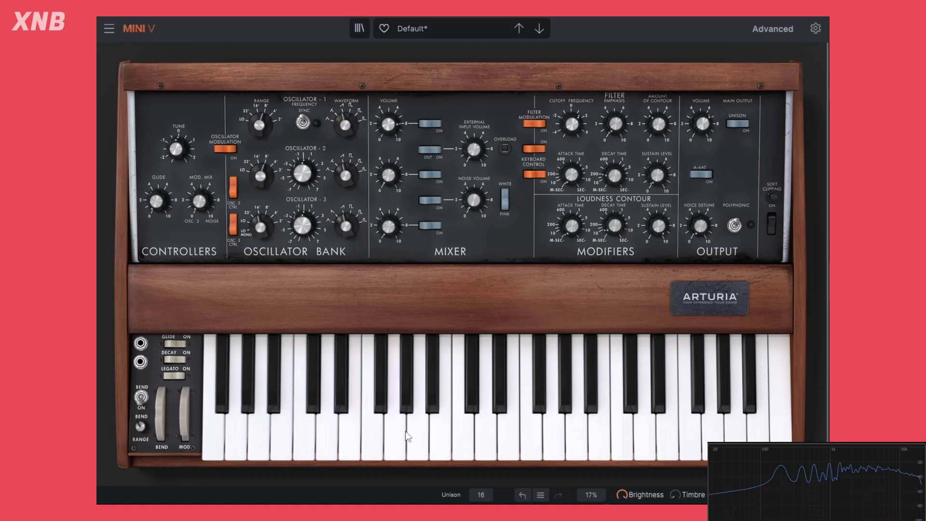
{"action": "left_click", "coordinate": [406, 433]}
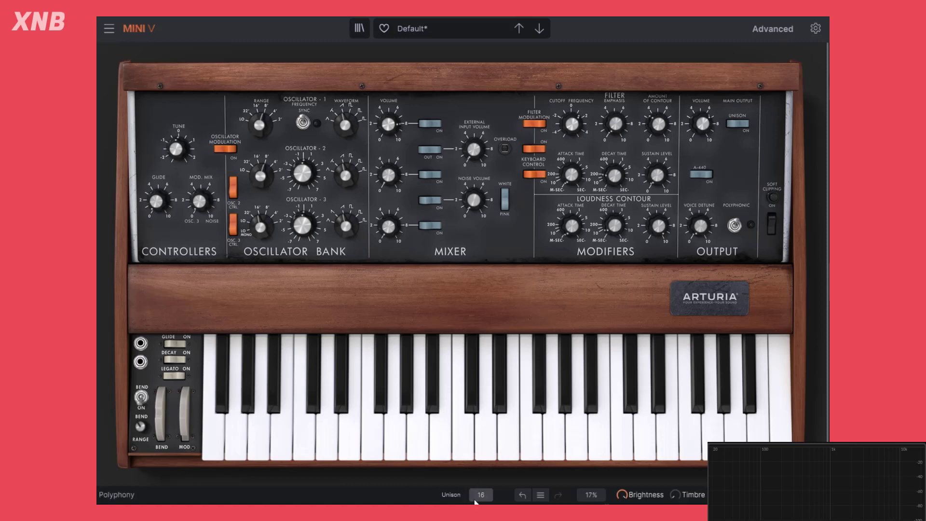
{"action": "left_click", "coordinate": [351, 440]}
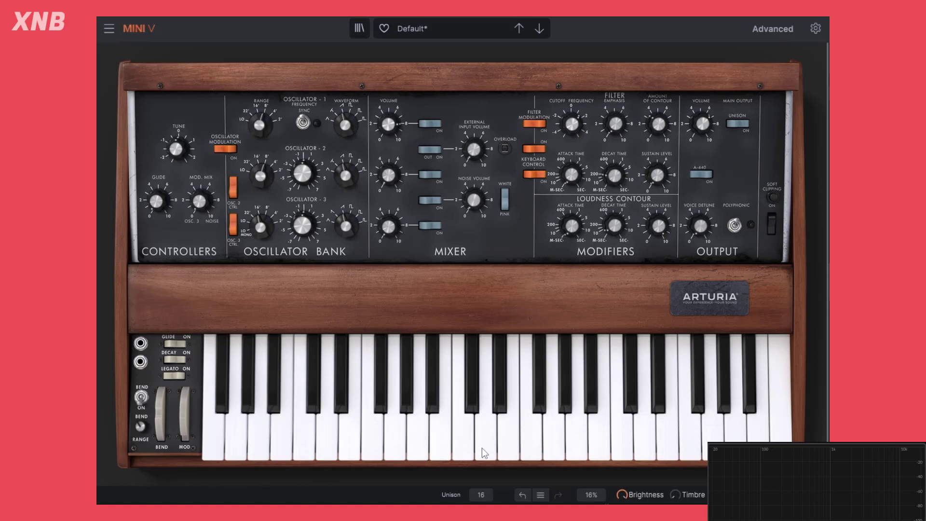
{"action": "left_click", "coordinate": [734, 123]}
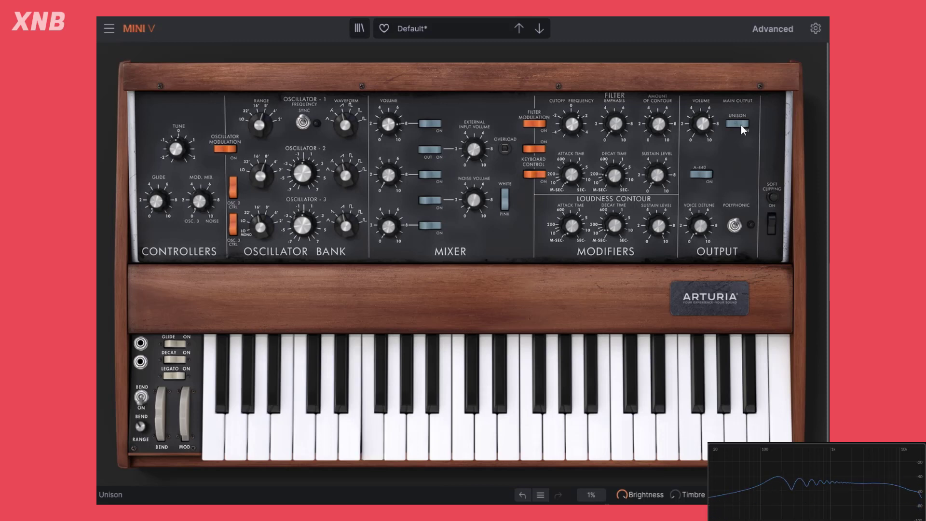
{"action": "left_click", "coordinate": [741, 125]}
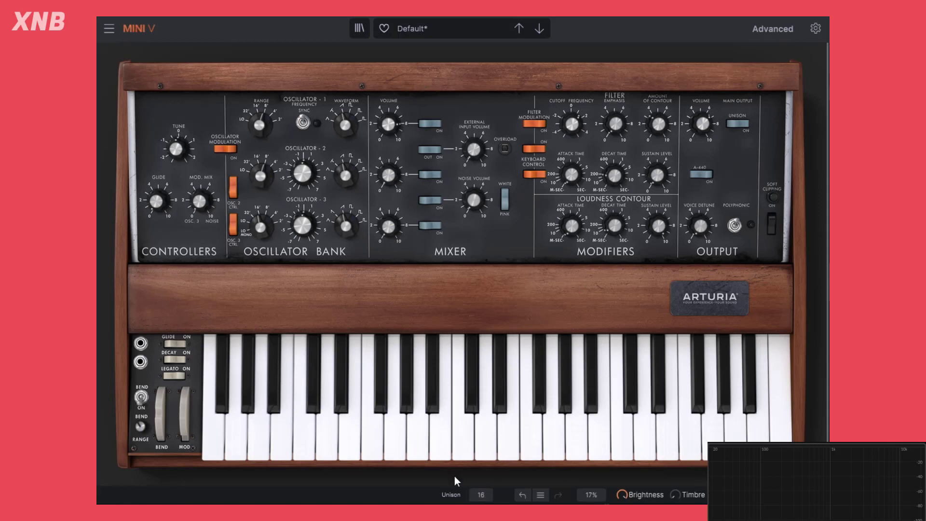
Play notes on the keyboard, lower the Unison voice count to 3, and play the same notes for comparison.
{"action": "left_click", "coordinate": [374, 458]}
{"action": "left_click", "coordinate": [375, 449]}
{"action": "left_click", "coordinate": [375, 449]}
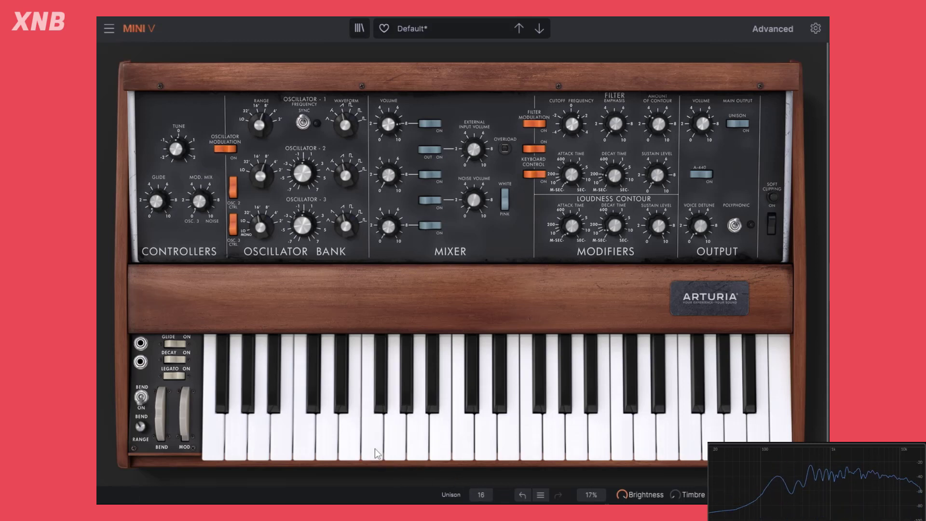
{"action": "left_click", "coordinate": [375, 449]}
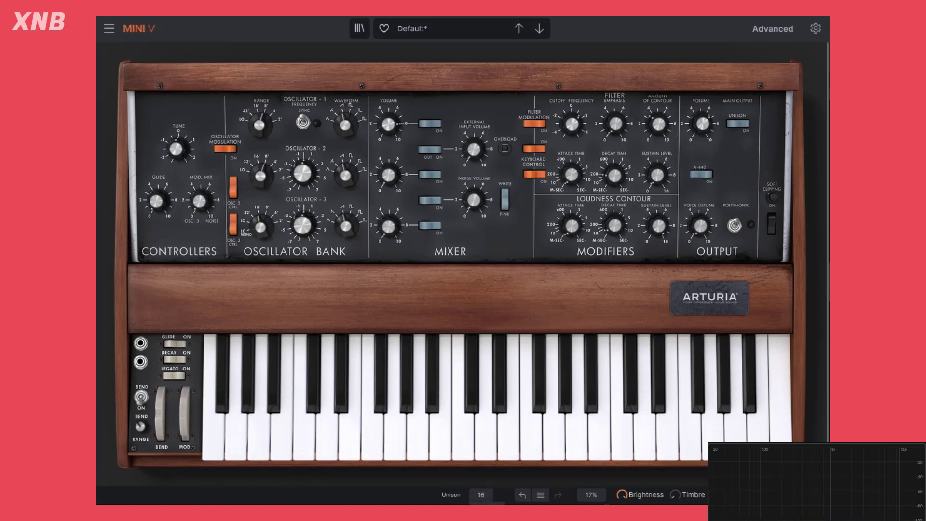
{"action": "left_click_drag", "start_coordinate": [481, 501], "coordinate": [481, 520]}
{"action": "left_click", "coordinate": [376, 448]}
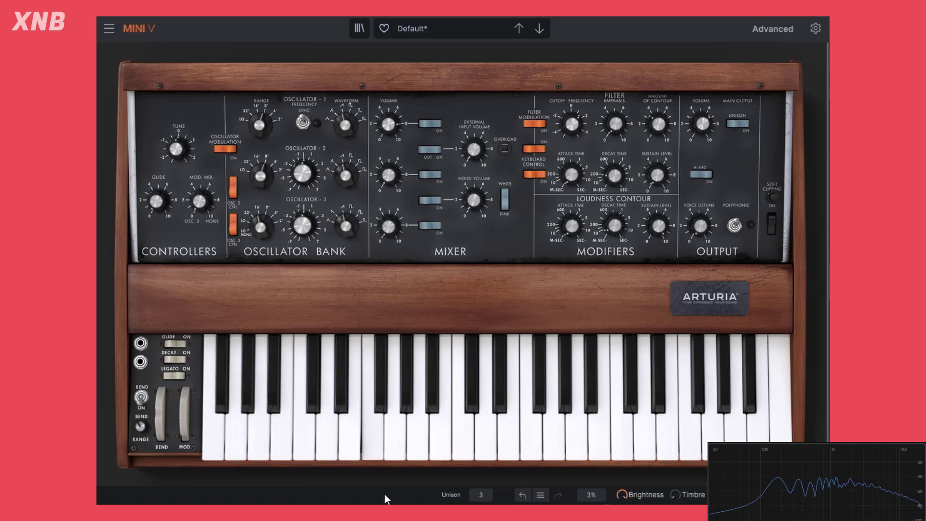
{"action": "left_click", "coordinate": [376, 449]}
{"action": "left_click", "coordinate": [376, 449]}
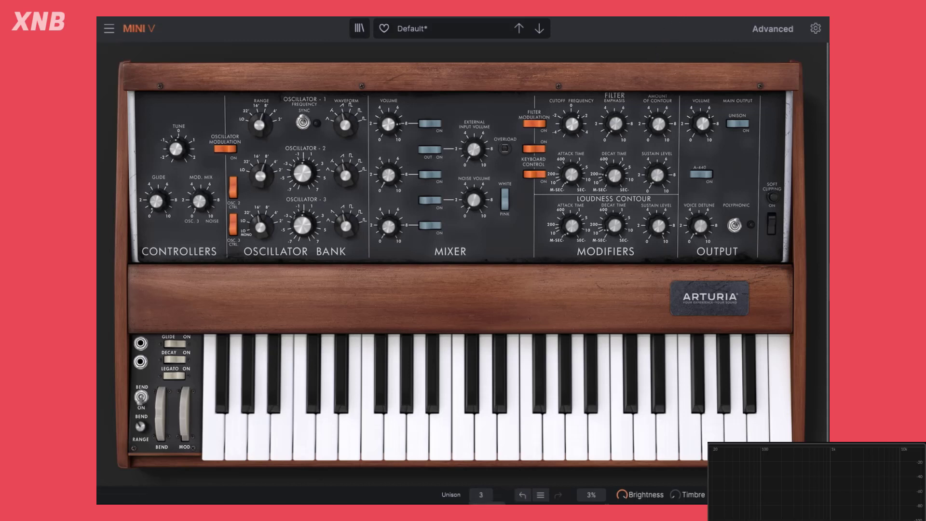
Raise the Unison voice count to 6 and then 16 while playing keyboard notes.
{"action": "left_click_drag", "start_coordinate": [481, 494], "coordinate": [481, 483]}
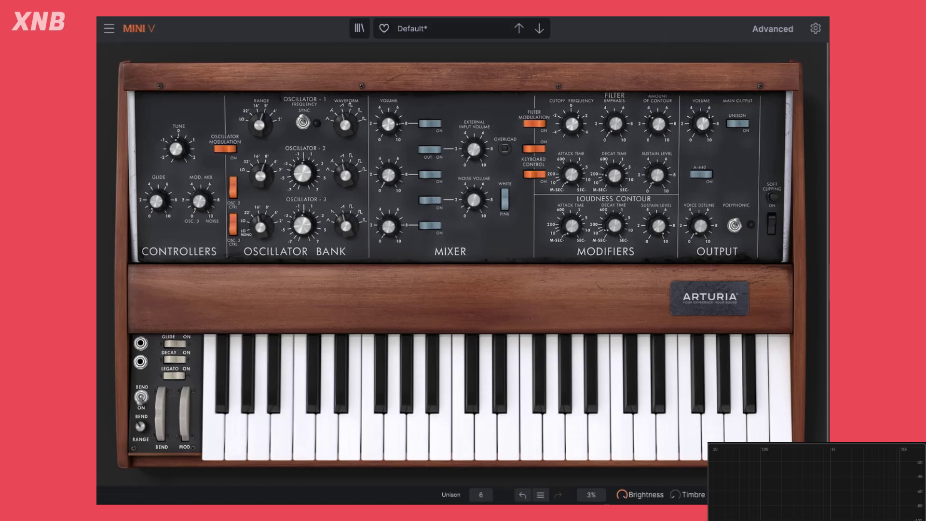
{"action": "left_click", "coordinate": [380, 452]}
{"action": "left_click", "coordinate": [351, 449]}
{"action": "scroll", "coordinate": [481, 495], "scroll_direction": "up", "scroll_amount": 10}
{"action": "left_click", "coordinate": [356, 441]}
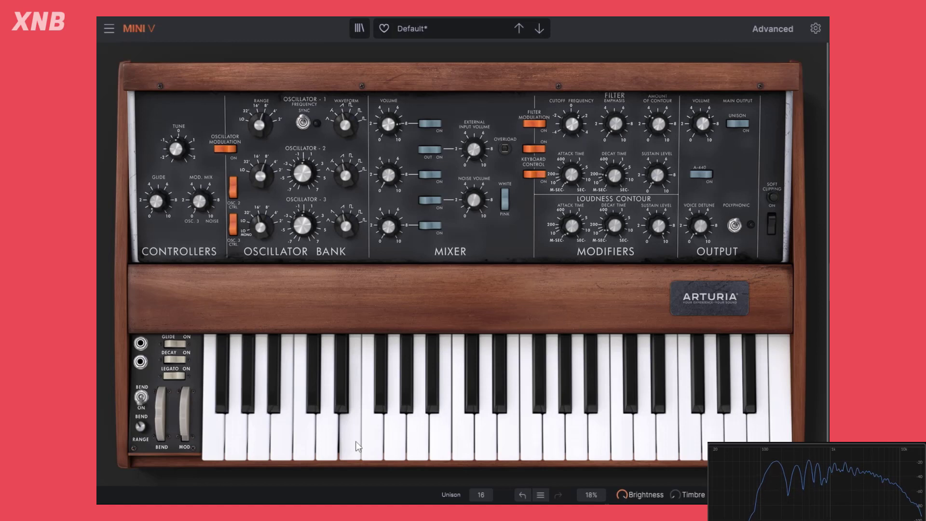
Play held keyboard notes to listen to the 16-voice unison sound.
{"action": "left_click_drag", "start_coordinate": [358, 447], "coordinate": [358, 446]}
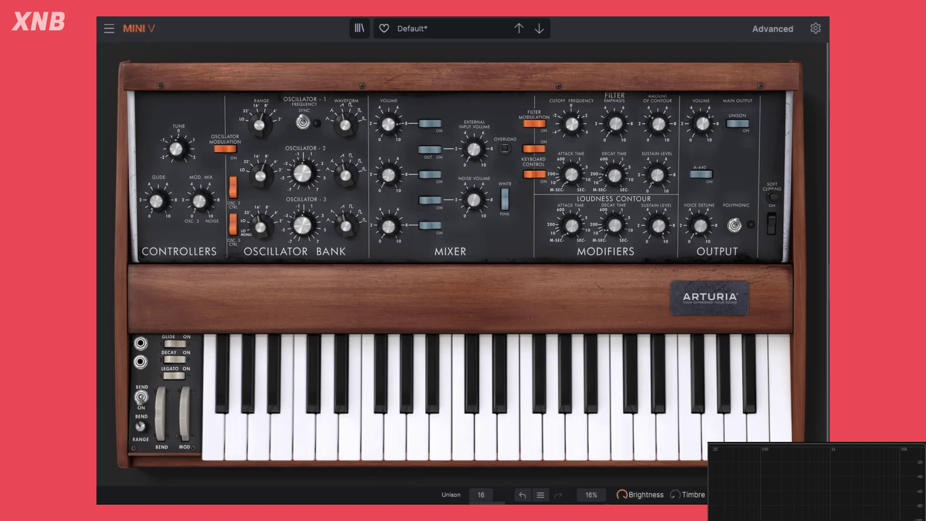
{"action": "left_click", "coordinate": [357, 448]}
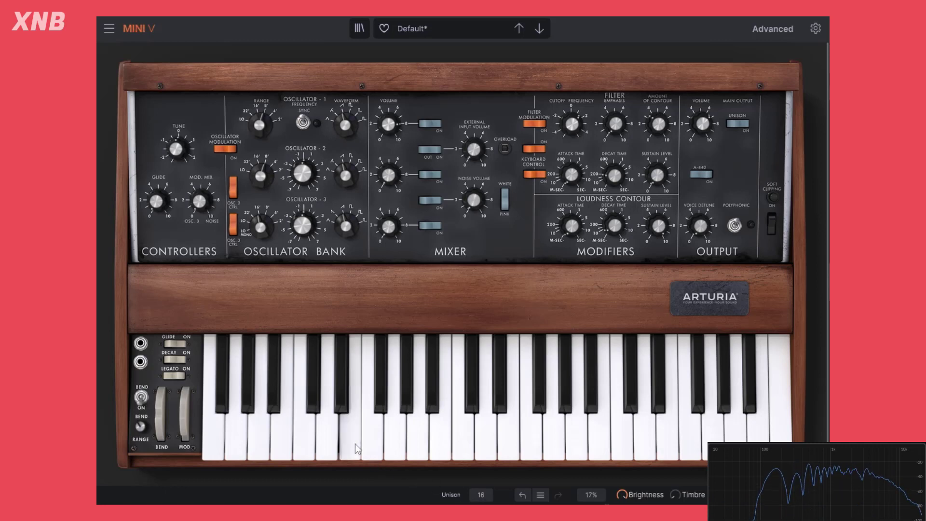
{"action": "left_click_drag", "start_coordinate": [355, 443], "coordinate": [355, 444]}
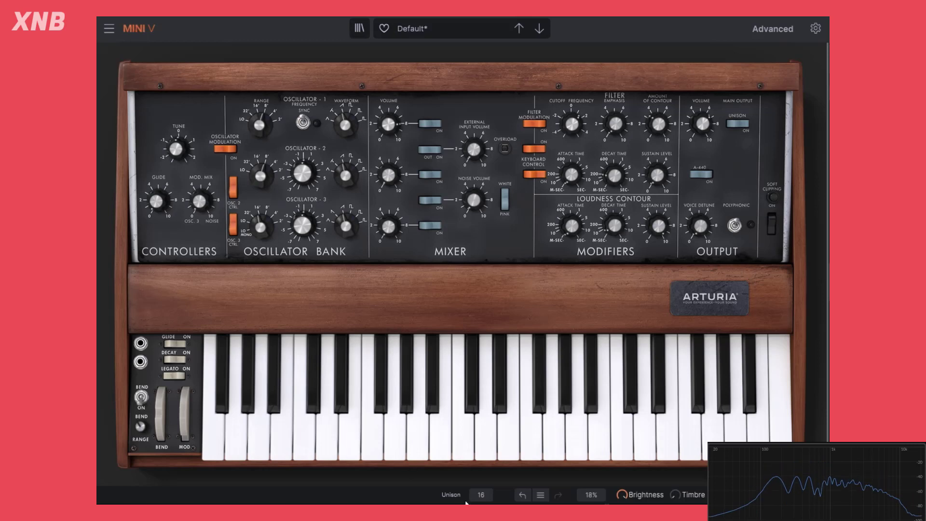
{"action": "mouse_move", "coordinate": [481, 495]}
{"action": "left_mouse_down"}
{"action": "mouse_move", "coordinate": [481, 512]}
{"action": "mouse_move", "coordinate": [481, 495]}
{"action": "left_mouse_up"}
{"action": "left_click", "coordinate": [353, 442]}
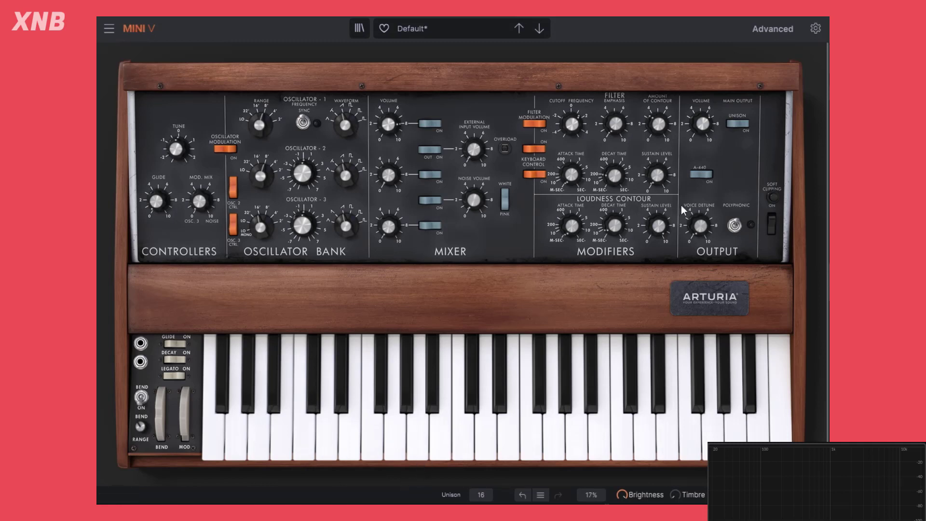
Set the output Volume to -1.05 dB and Voice Detune to about 0.58 in the Output section.
{"action": "mouse_move", "coordinate": [702, 230]}
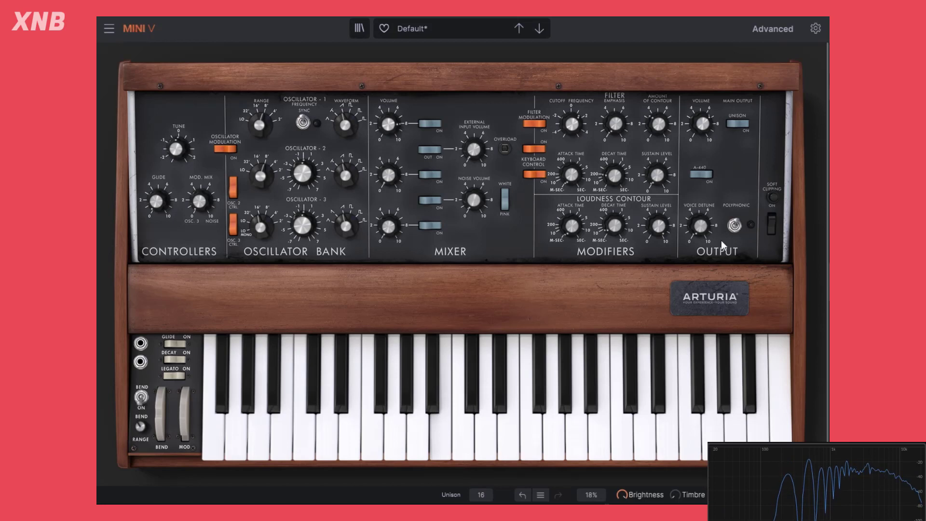
{"action": "left_click_drag", "start_coordinate": [699, 239], "coordinate": [676, 218]}
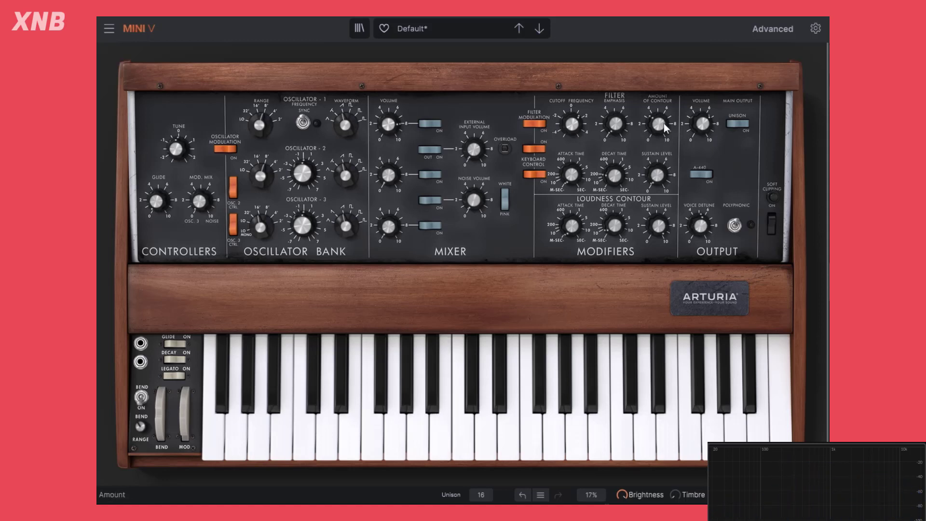
{"action": "left_click_drag", "start_coordinate": [703, 125], "coordinate": [702, 126]}
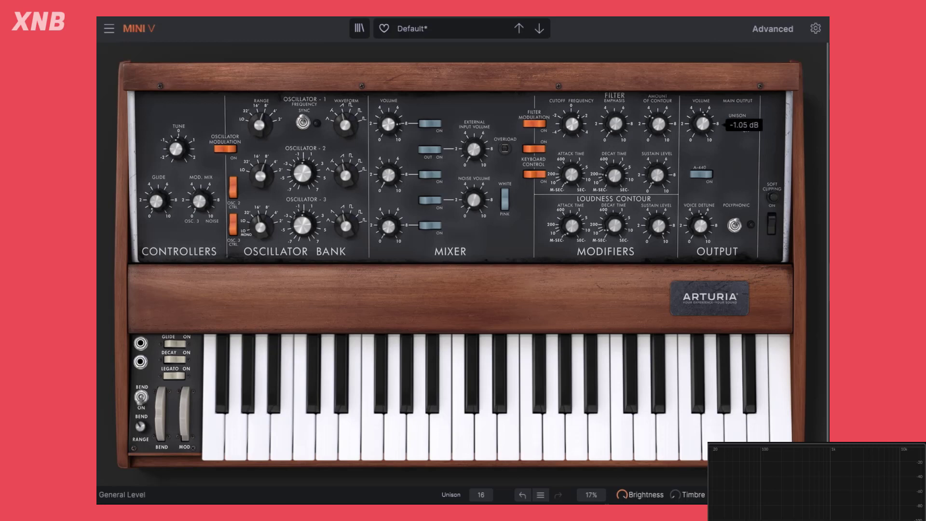
{"action": "left_click_drag", "start_coordinate": [698, 224], "coordinate": [698, 224]}
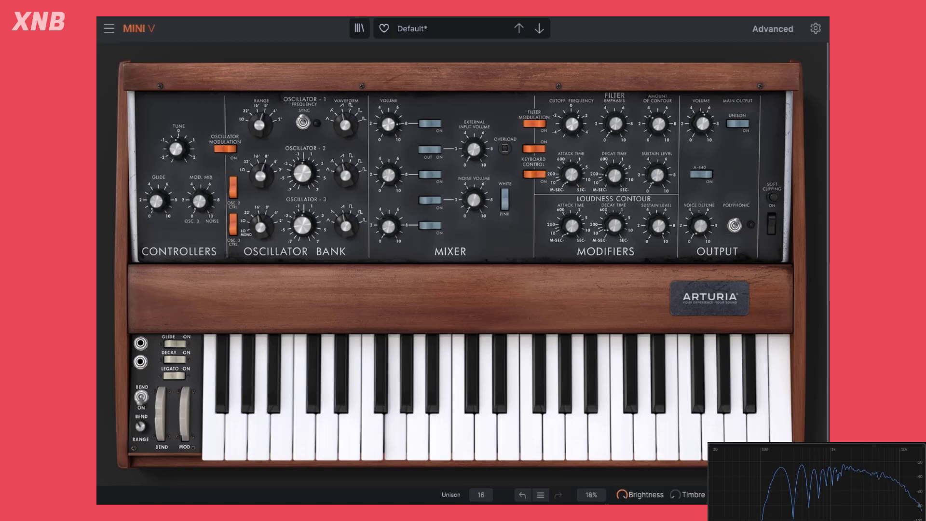
{"action": "mouse_move", "coordinate": [703, 237]}
{"action": "left_click_drag", "start_coordinate": [700, 226], "coordinate": [700, 198]}
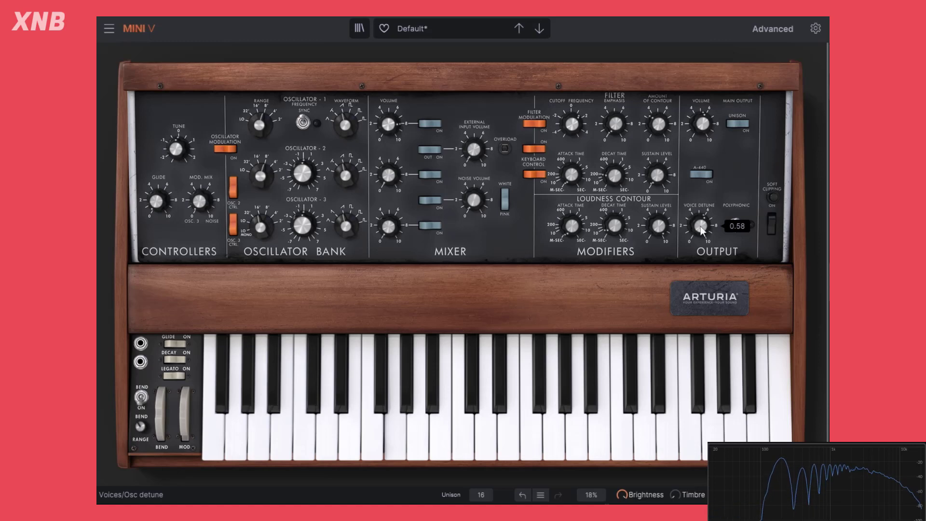
{"action": "mouse_move", "coordinate": [655, 238]}
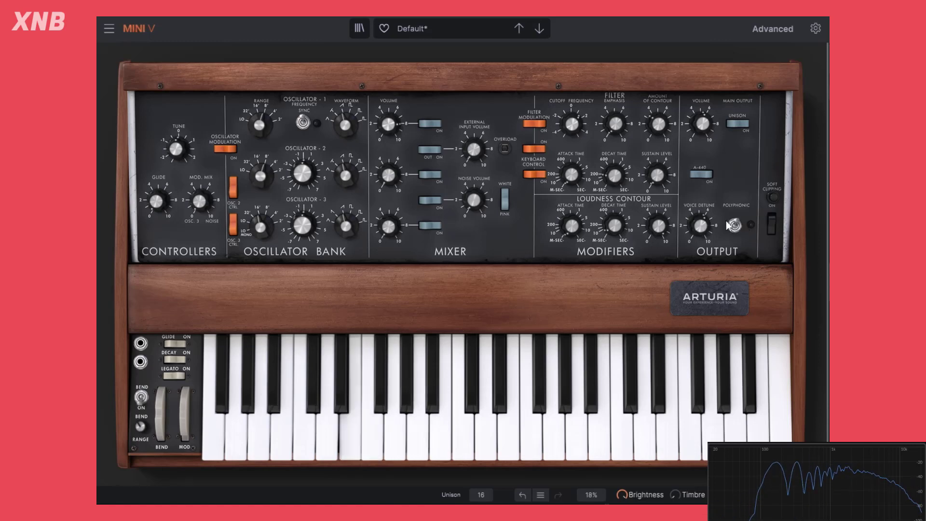
{"action": "mouse_move", "coordinate": [705, 229]}
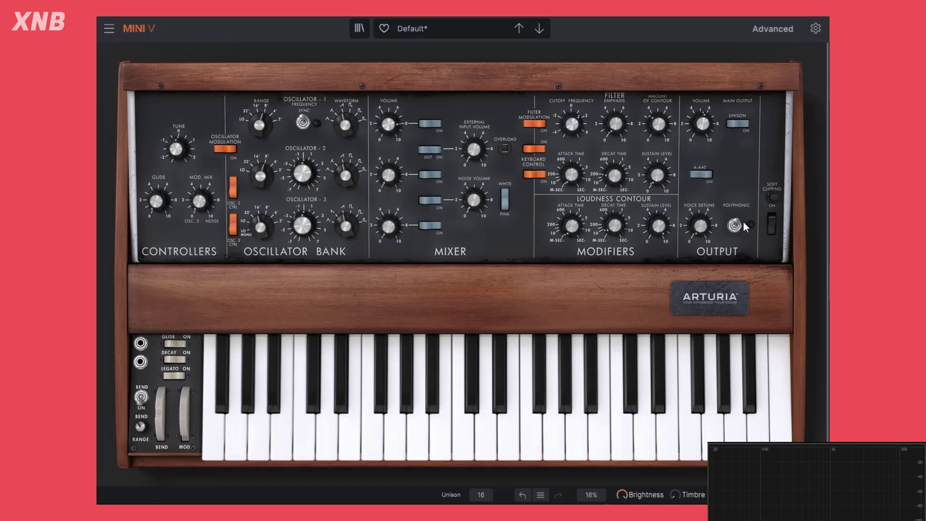
Switch Unison off and Polyphonic mode on in the Output section.
{"action": "left_click", "coordinate": [742, 127]}
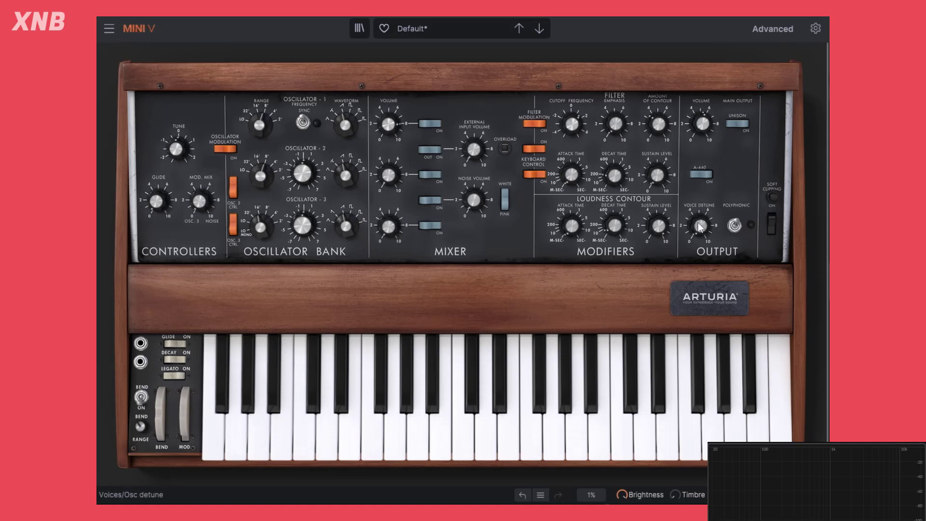
{"action": "left_click_drag", "start_coordinate": [700, 226], "coordinate": [703, 230]}
{"action": "left_click", "coordinate": [735, 226]}
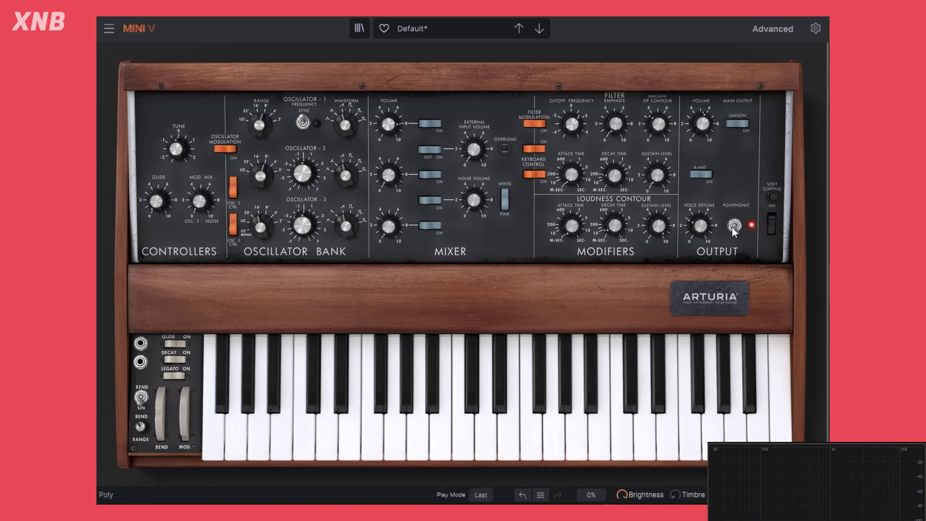
Raise Voice Detune to 0.52 and switch Unison on.
{"action": "mouse_move", "coordinate": [702, 229]}
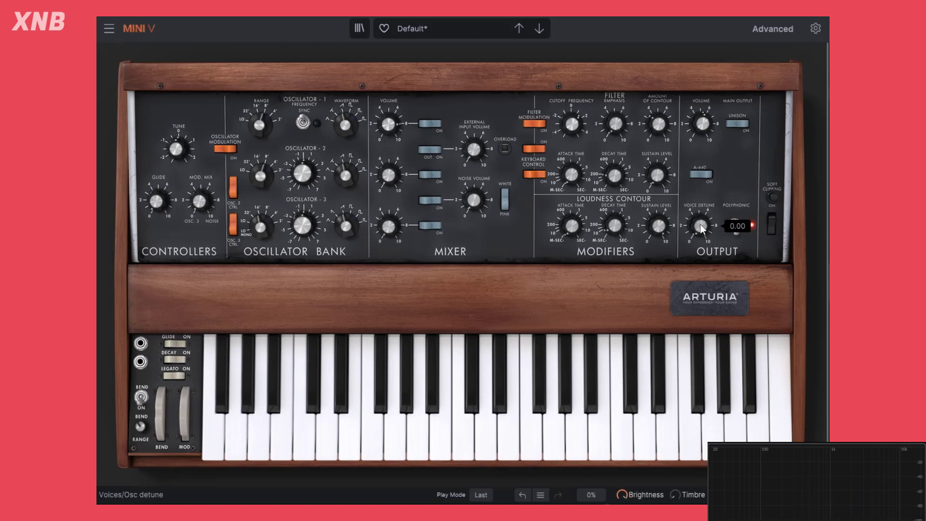
{"action": "left_click_drag", "start_coordinate": [702, 229], "coordinate": [702, 212]}
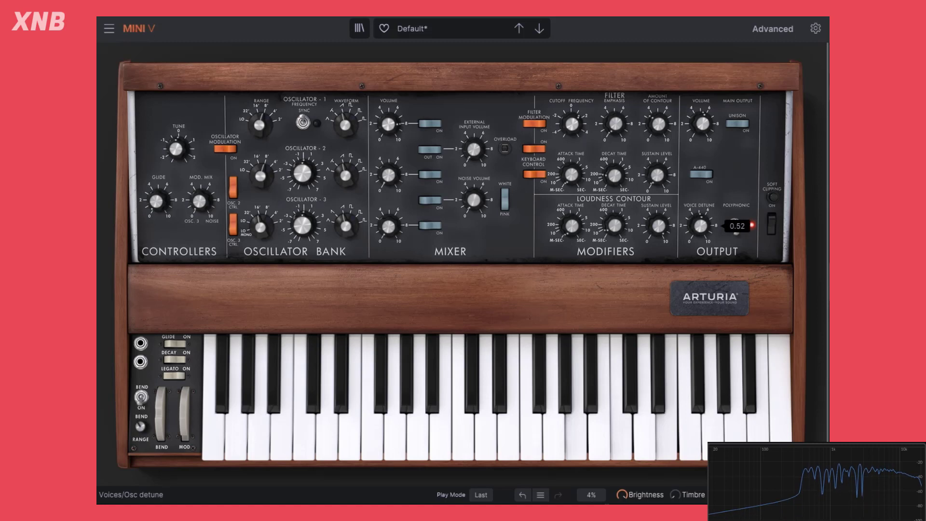
{"action": "left_click", "coordinate": [739, 124]}
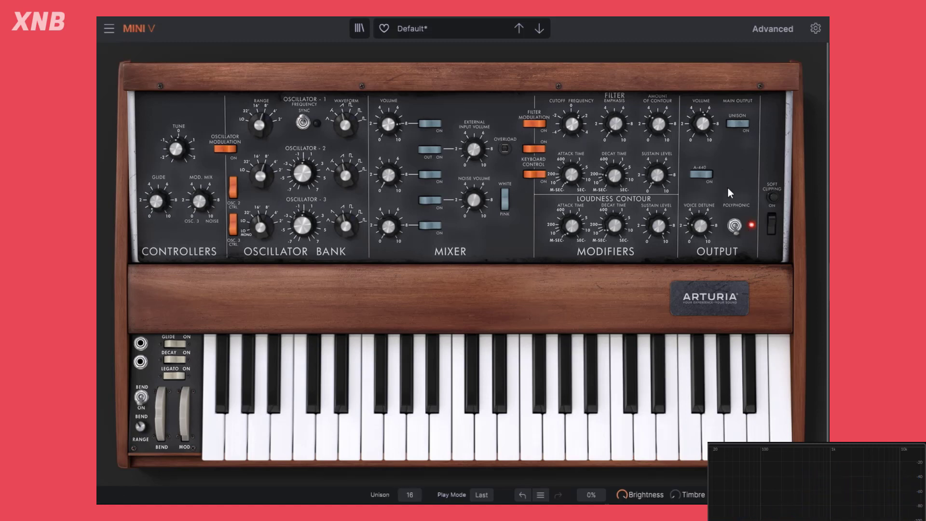
Switch off Polyphonic mode in the Output section.
{"action": "left_click_drag", "start_coordinate": [735, 226], "coordinate": [735, 225]}
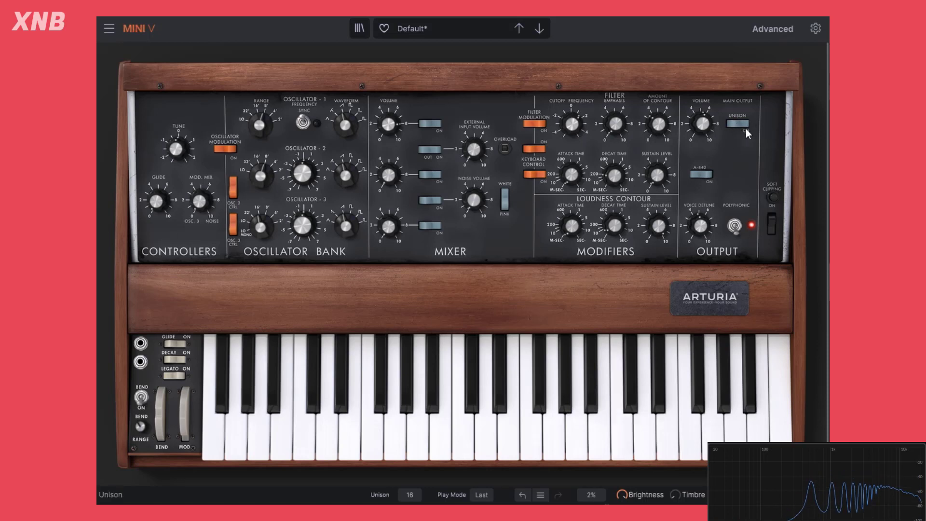
{"action": "left_click", "coordinate": [734, 225]}
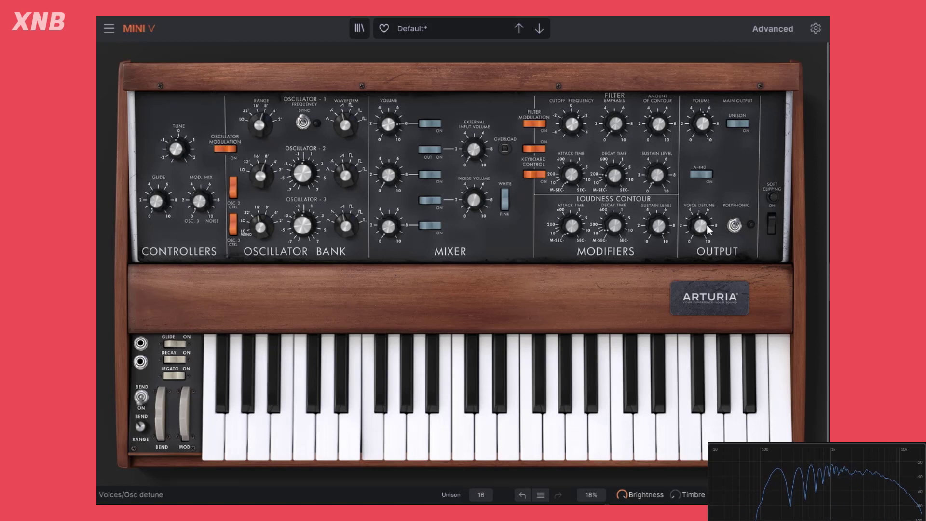
{"action": "left_click_drag", "start_coordinate": [734, 224], "coordinate": [735, 218]}
{"action": "left_click", "coordinate": [733, 126]}
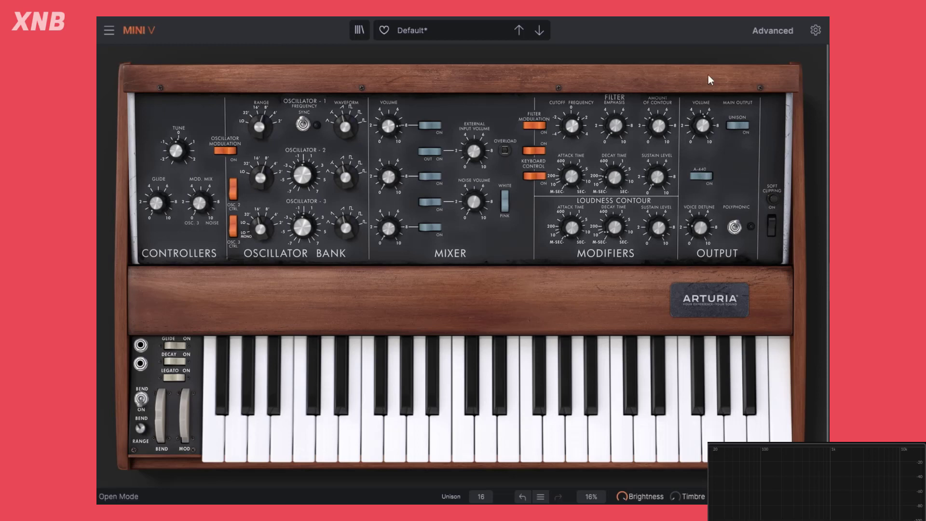
Set the Unison voice count to 5 and then to 32.
{"action": "left_click", "coordinate": [486, 497]}
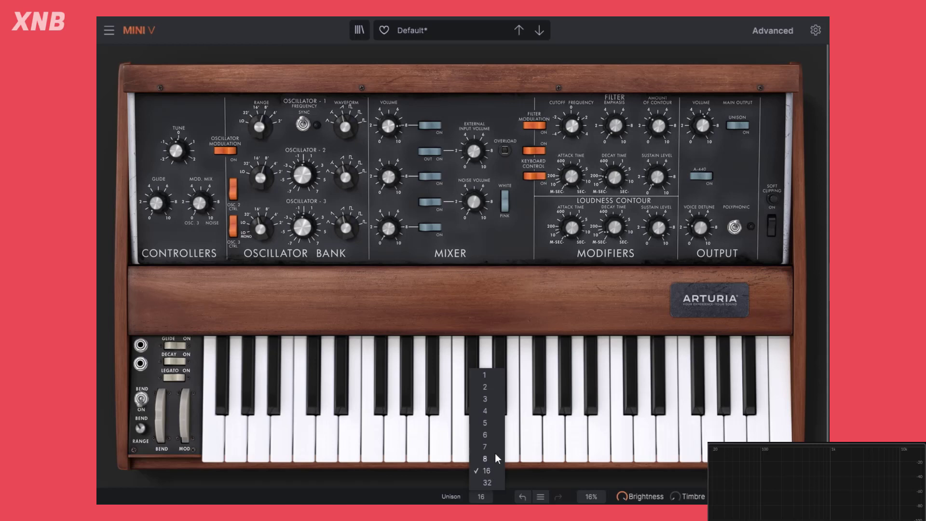
{"action": "left_click", "coordinate": [496, 425]}
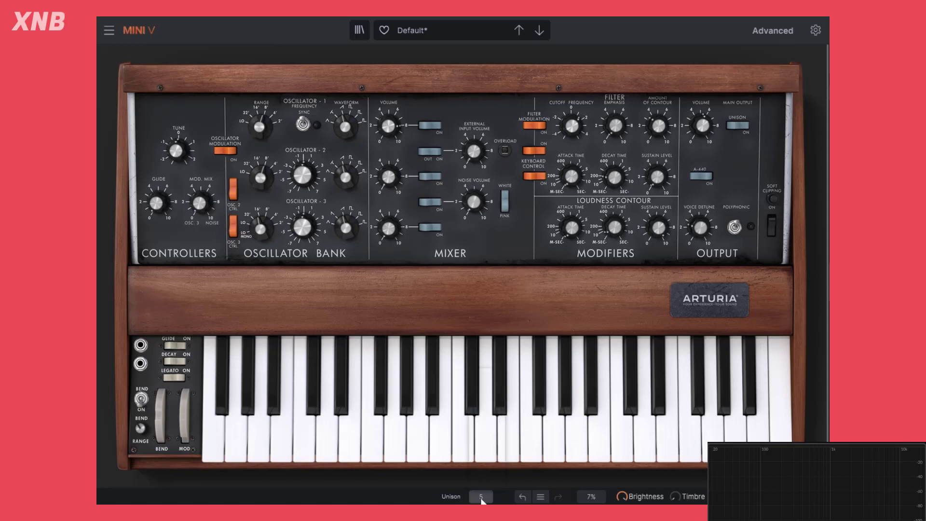
{"action": "left_click", "coordinate": [481, 497]}
{"action": "left_click", "coordinate": [499, 431]}
{"action": "left_click", "coordinate": [482, 496]}
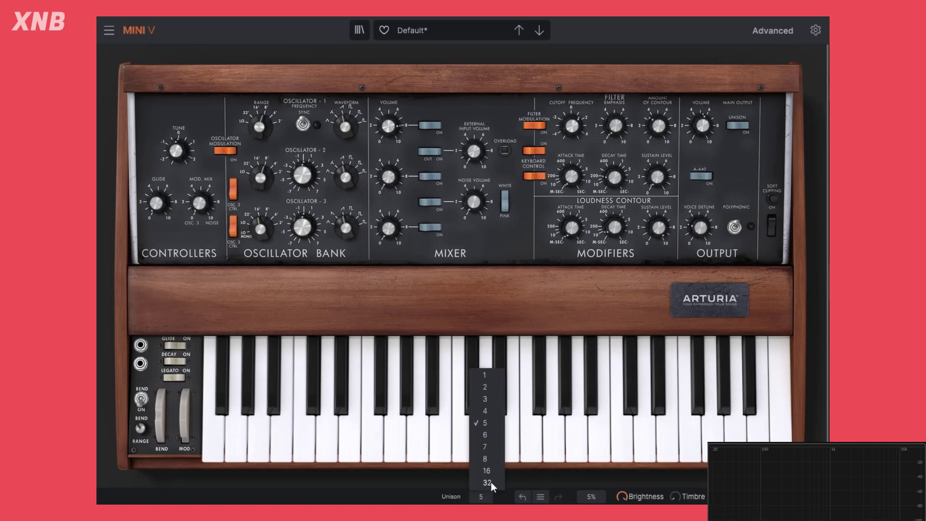
{"action": "left_click", "coordinate": [491, 482]}
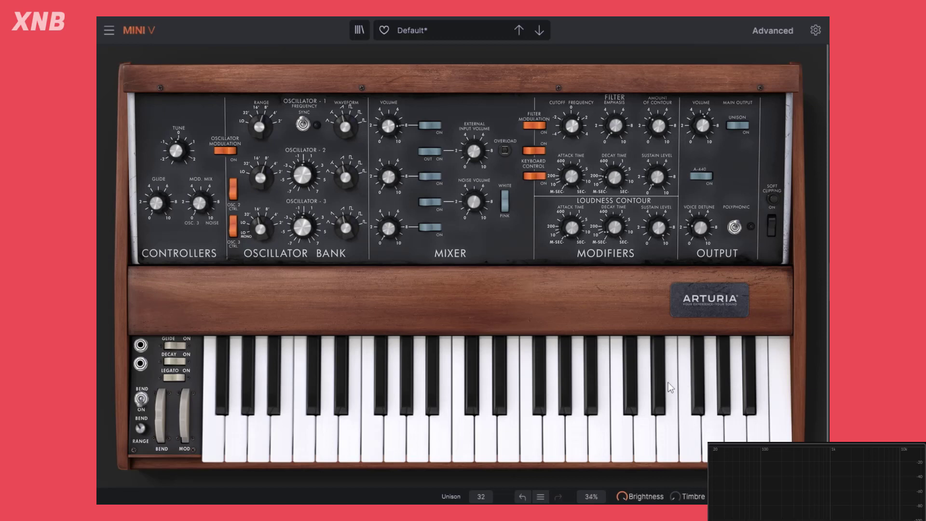
Set the Unison voice count to 5, then to 32, and back to 5.
{"action": "left_click", "coordinate": [481, 496]}
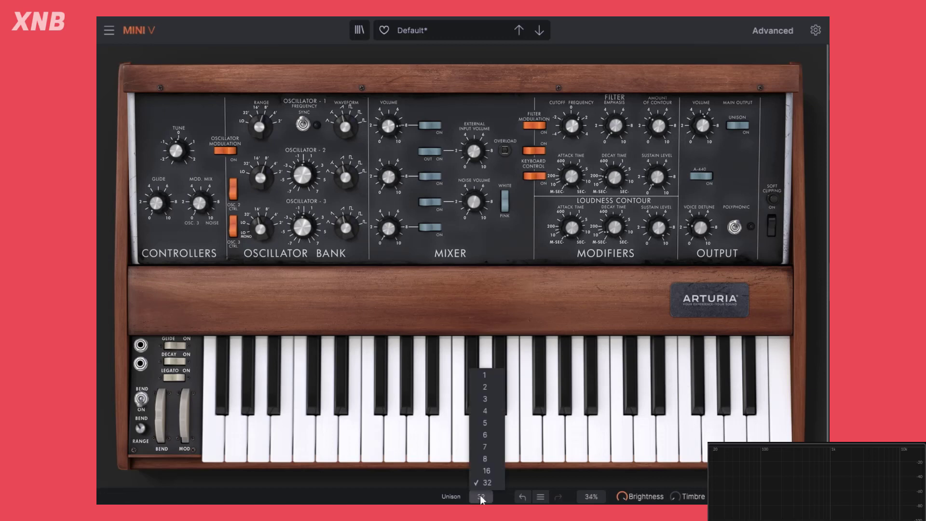
{"action": "left_click", "coordinate": [485, 421]}
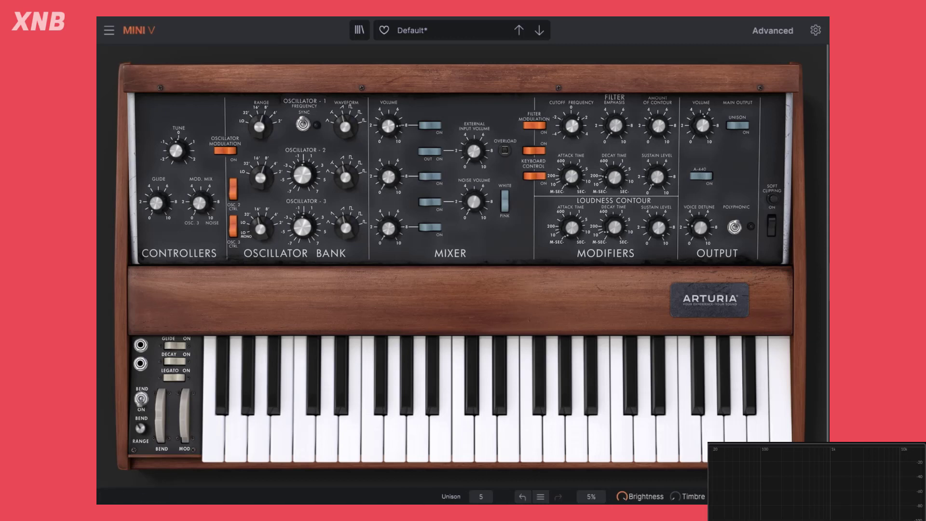
{"action": "left_click", "coordinate": [481, 496]}
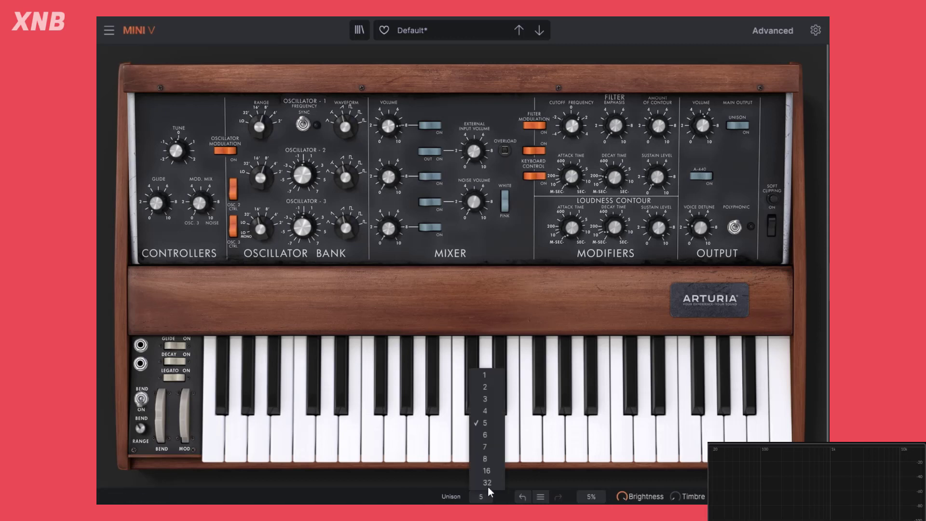
{"action": "left_click", "coordinate": [489, 485]}
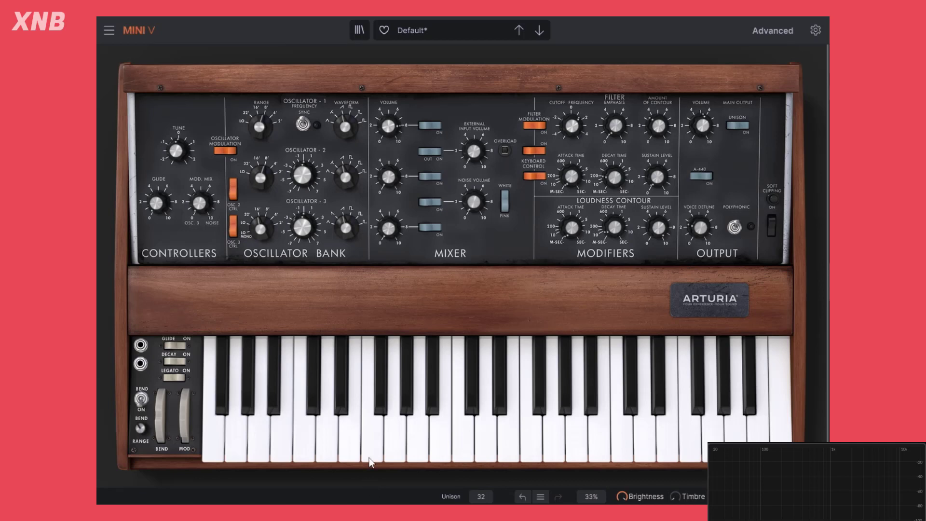
{"action": "left_click", "coordinate": [488, 496]}
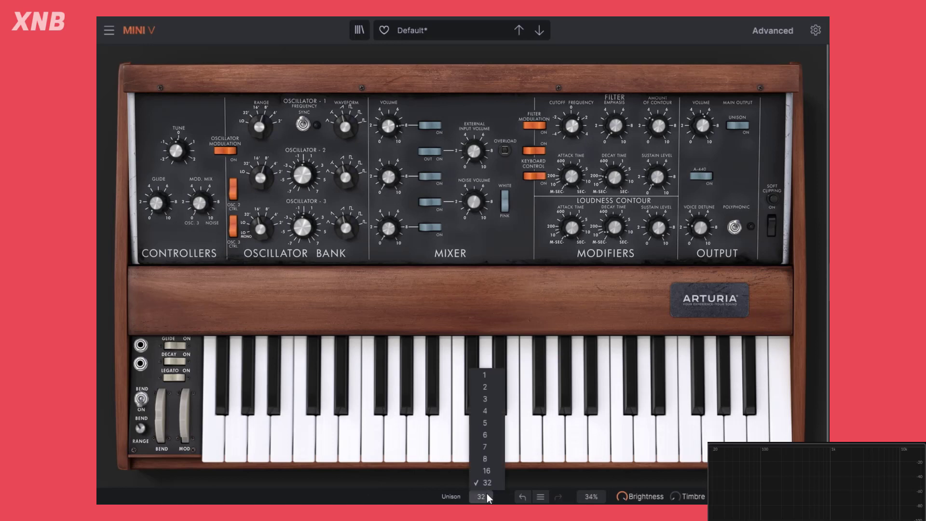
{"action": "left_click", "coordinate": [488, 423]}
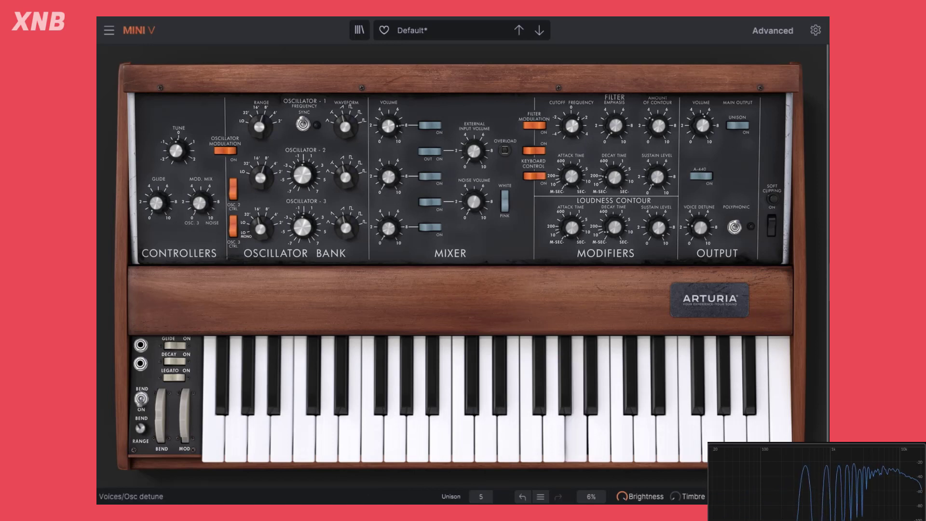
{"action": "mouse_move", "coordinate": [700, 227]}
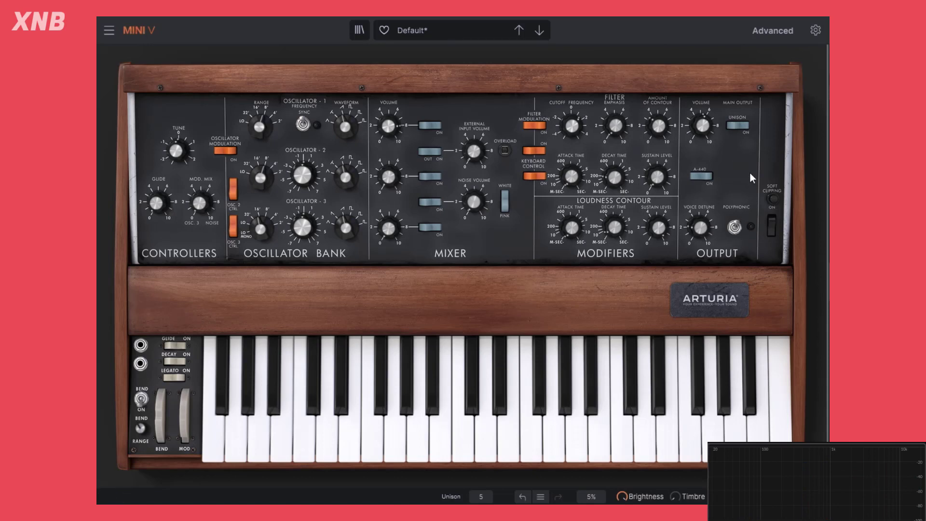
Switch Unison off and toggle Polyphonic mode on and back off in the Output section.
{"action": "left_click", "coordinate": [739, 121]}
{"action": "left_click", "coordinate": [735, 229]}
{"action": "left_click", "coordinate": [734, 229]}
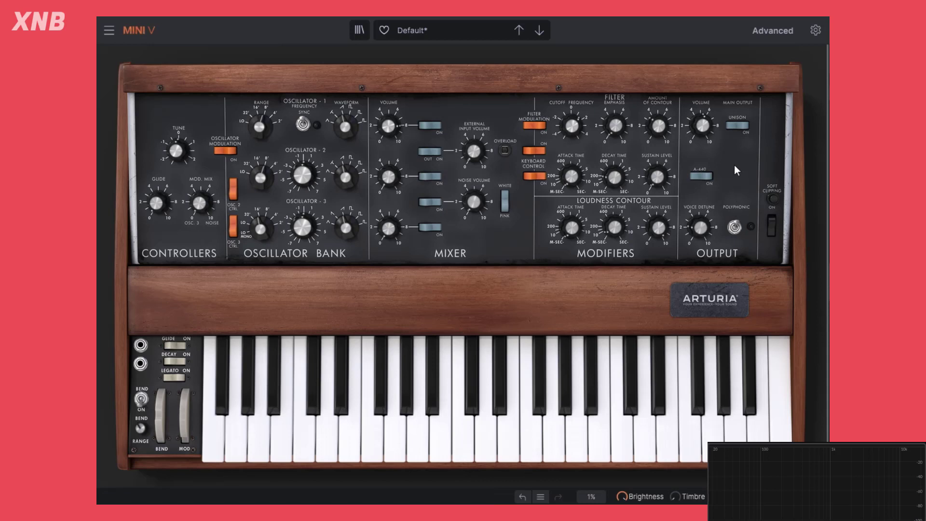
Toggle the A-440 reference tone on and off twice in the Output section.
{"action": "left_click", "coordinate": [704, 175]}
{"action": "left_click", "coordinate": [710, 176]}
{"action": "left_click", "coordinate": [701, 178]}
{"action": "left_click", "coordinate": [709, 174]}
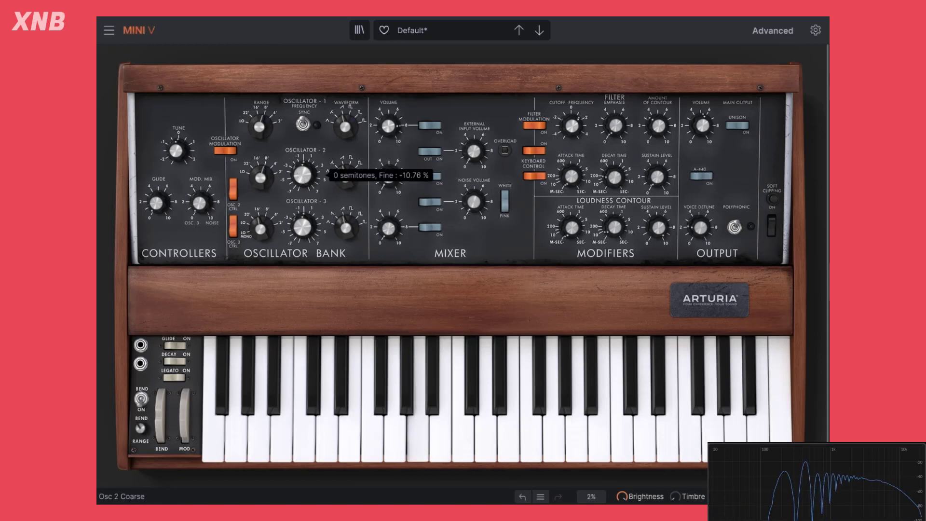
Adjust Oscillator 2's fine tuning and nudge Oscillator 1's mixer volume, and switch the A-440 reference tone on and off.
{"action": "left_click_drag", "start_coordinate": [305, 179], "coordinate": [305, 173]}
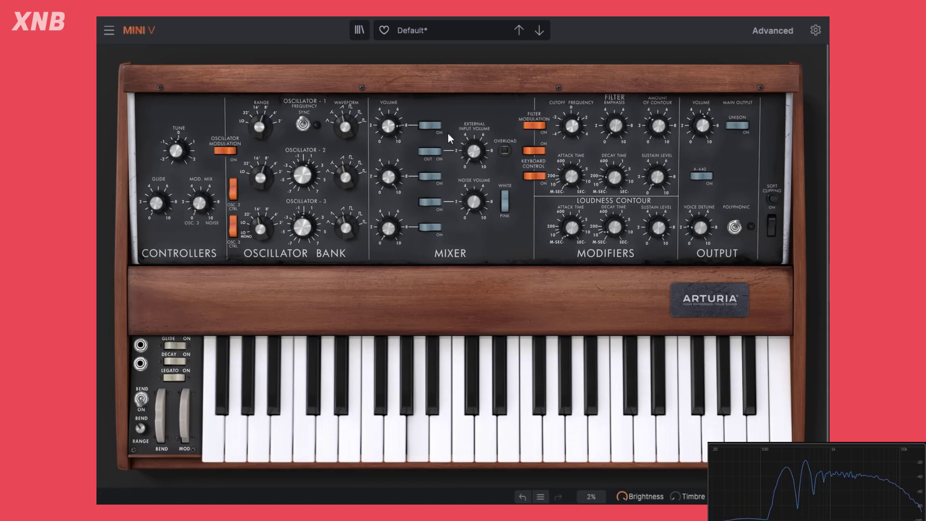
{"action": "left_click_drag", "start_coordinate": [388, 126], "coordinate": [389, 125]}
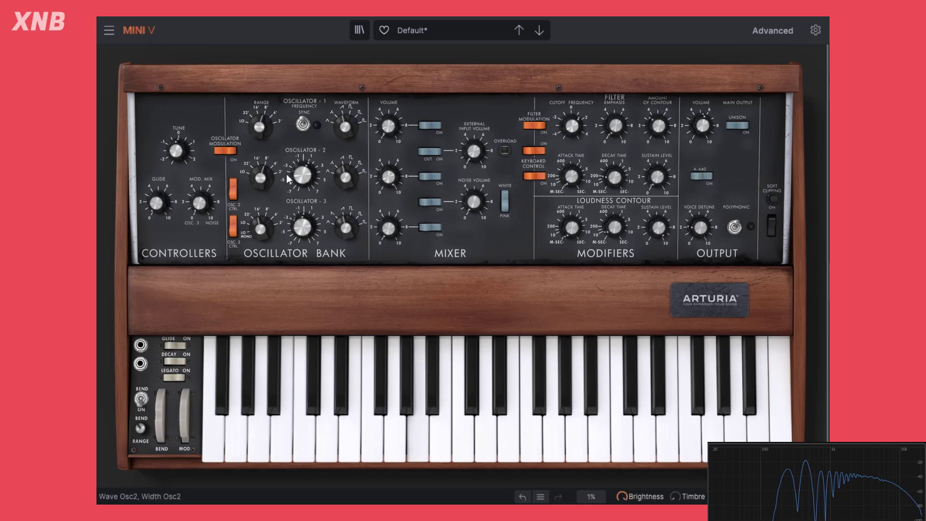
{"action": "left_click_drag", "start_coordinate": [304, 180], "coordinate": [304, 181]}
{"action": "left_click", "coordinate": [701, 178]}
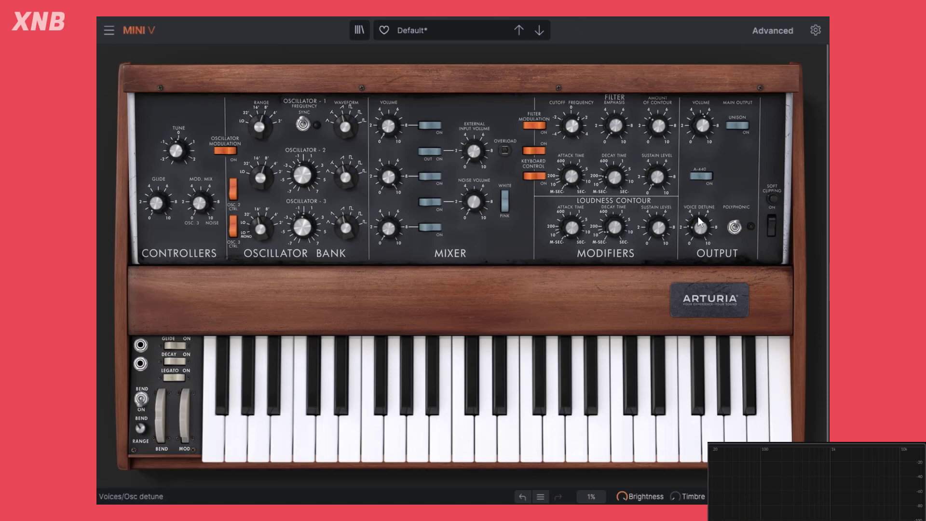
{"action": "left_click", "coordinate": [701, 177]}
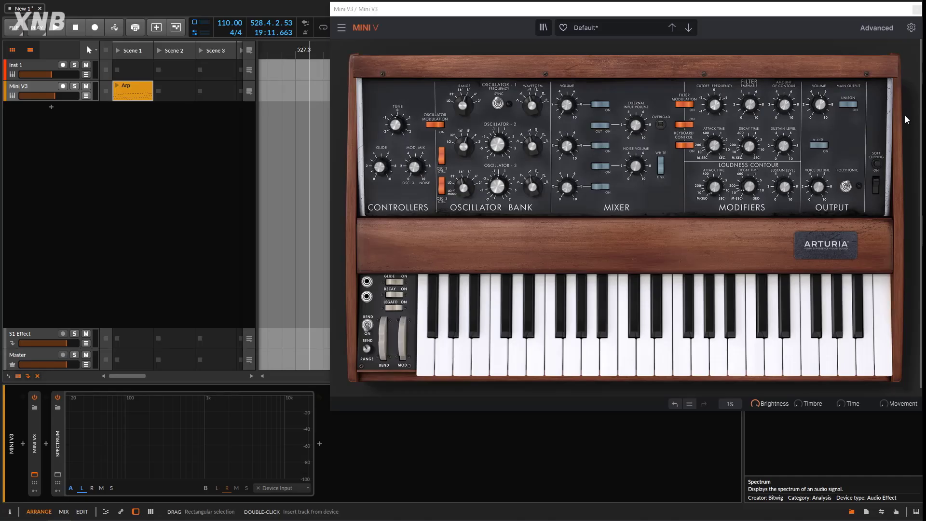
Move the Mini V window away from the screen edge and open its settings side panel.
{"action": "left_click_drag", "start_coordinate": [850, 14], "coordinate": [584, 33]}
{"action": "left_click", "coordinate": [660, 40]}
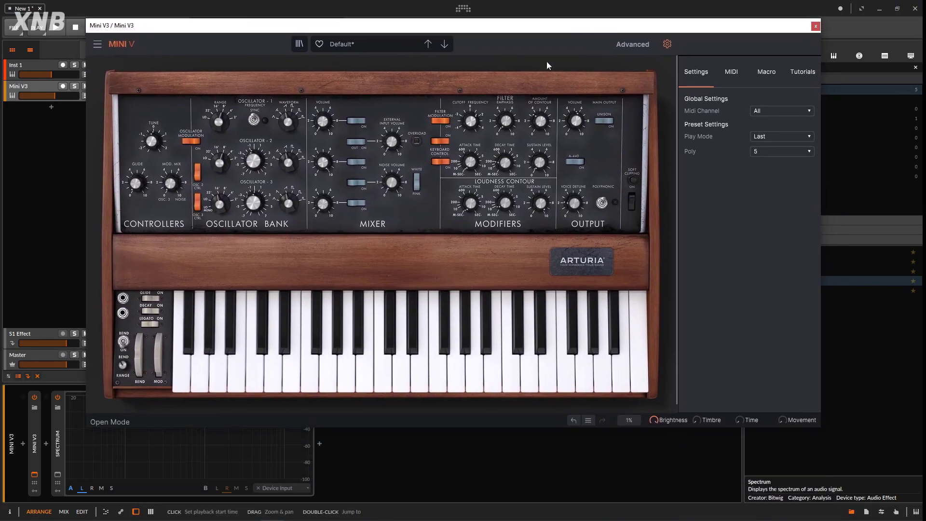
{"action": "left_click", "coordinate": [668, 44]}
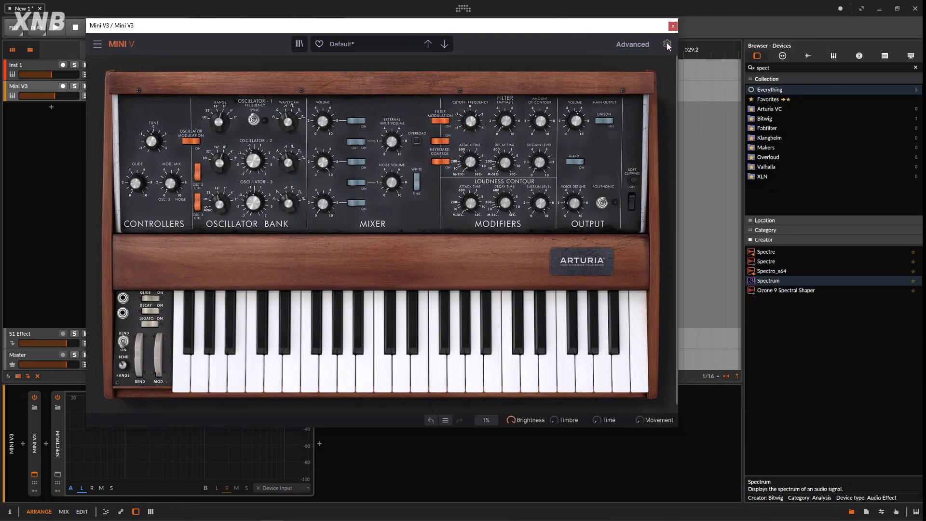
{"action": "left_click", "coordinate": [669, 43]}
{"action": "left_click", "coordinate": [668, 44]}
{"action": "left_click", "coordinate": [668, 43]}
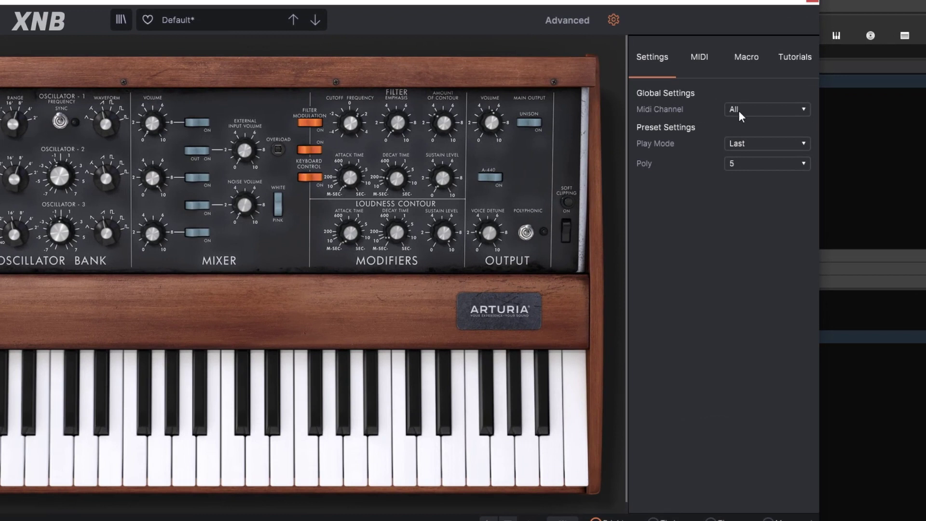
Examine the available Midi Channel, Play Mode and Poly options in the settings without changing them.
{"action": "left_click", "coordinate": [741, 115]}
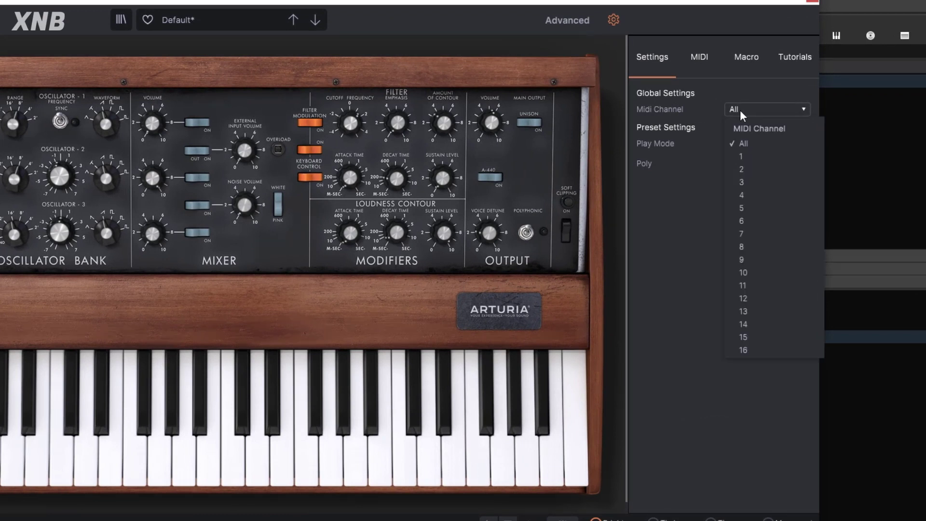
{"action": "left_click", "coordinate": [740, 112]}
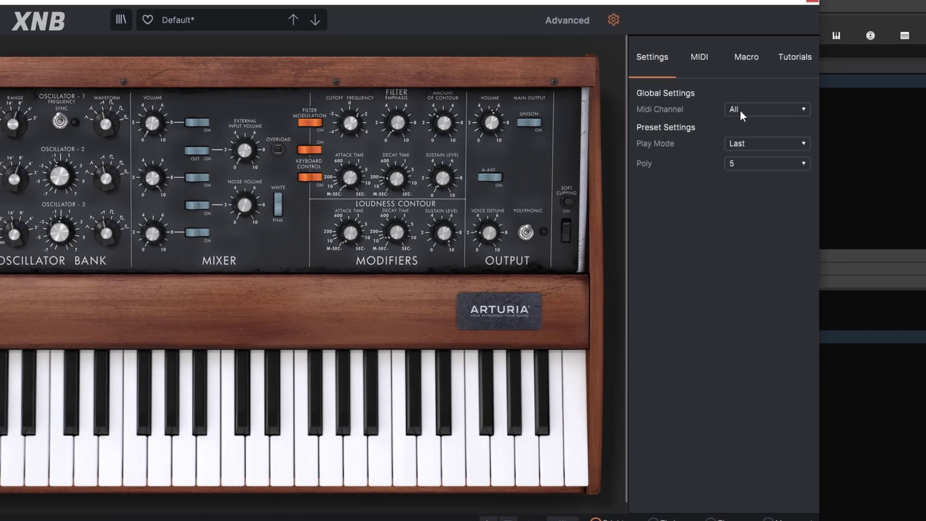
{"action": "left_click", "coordinate": [738, 143]}
{"action": "left_click", "coordinate": [752, 146]}
{"action": "left_click", "coordinate": [742, 163]}
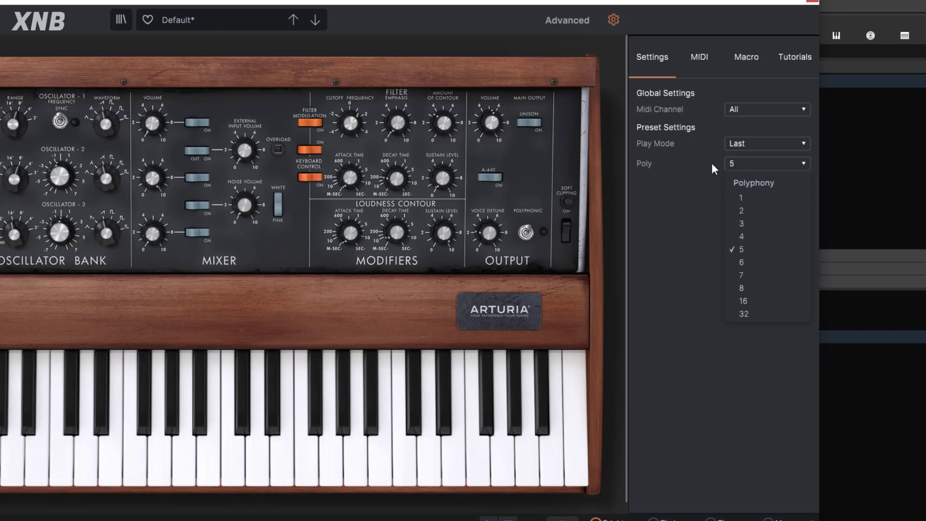
{"action": "left_click", "coordinate": [701, 173]}
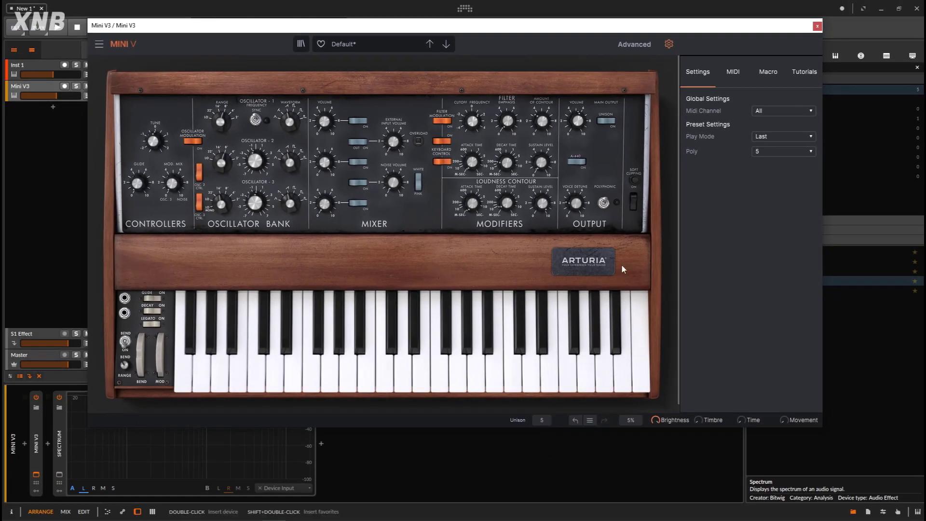
Switch Unison off, toggle Polyphonic mode on and back off, and pick a Poly voice count in the settings.
{"action": "left_click", "coordinate": [604, 120]}
{"action": "left_click", "coordinate": [604, 203]}
{"action": "left_click", "coordinate": [604, 203]}
{"action": "left_click", "coordinate": [777, 152]}
{"action": "left_click", "coordinate": [766, 254]}
Look through the MIDI, Macro and Tutorials pages, return to the Settings page and close the side panel.
{"action": "left_click", "coordinate": [743, 72]}
{"action": "left_click", "coordinate": [768, 72]}
{"action": "left_click", "coordinate": [804, 71]}
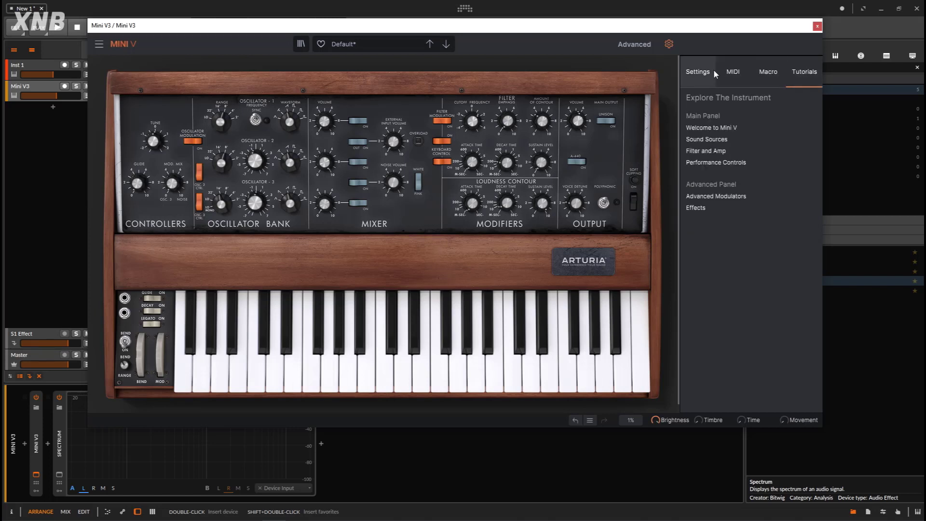
{"action": "left_click", "coordinate": [698, 71]}
{"action": "left_click", "coordinate": [670, 44]}
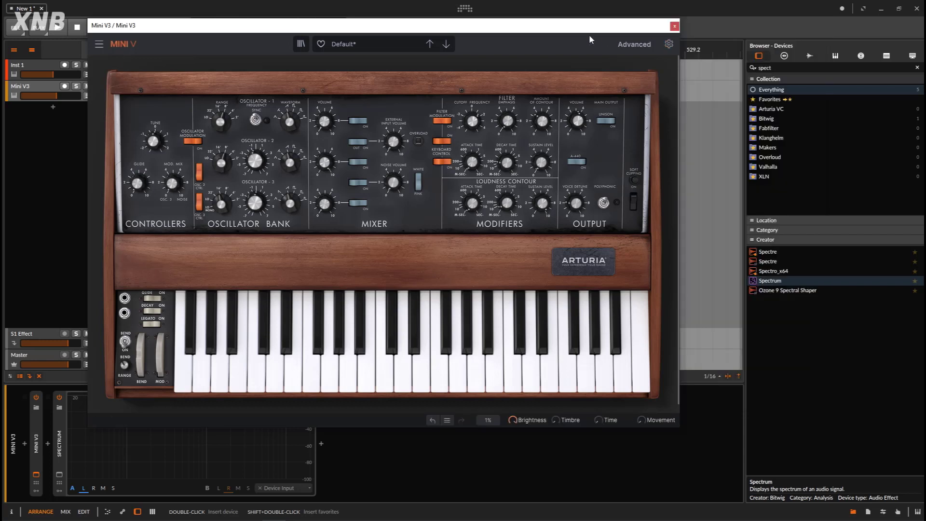
Move the Mini V window clear of the track list and open the Advanced section above the synthesizer.
{"action": "left_click_drag", "start_coordinate": [582, 33], "coordinate": [819, 22]}
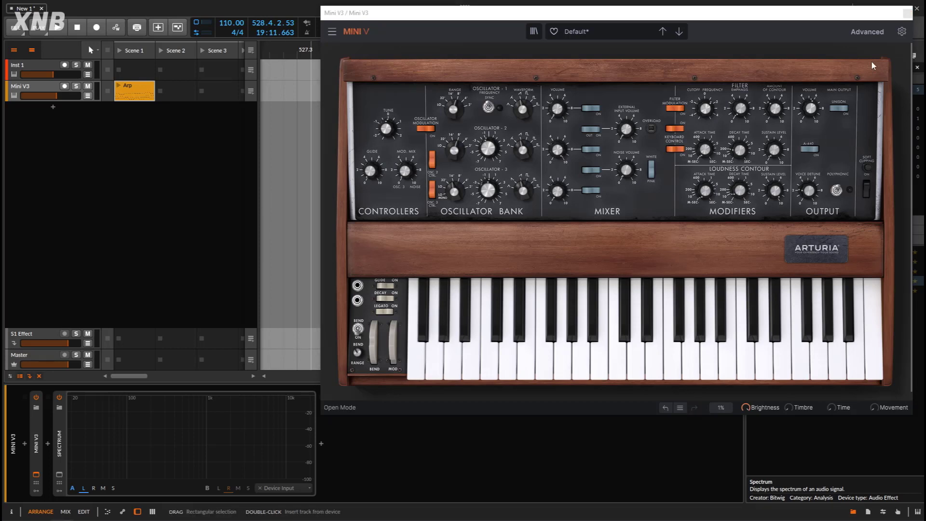
{"action": "left_click", "coordinate": [867, 32]}
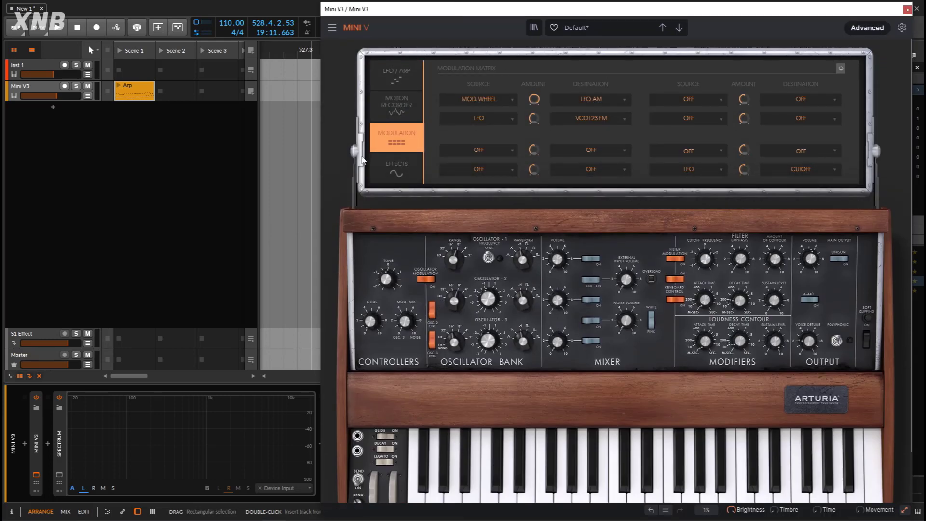